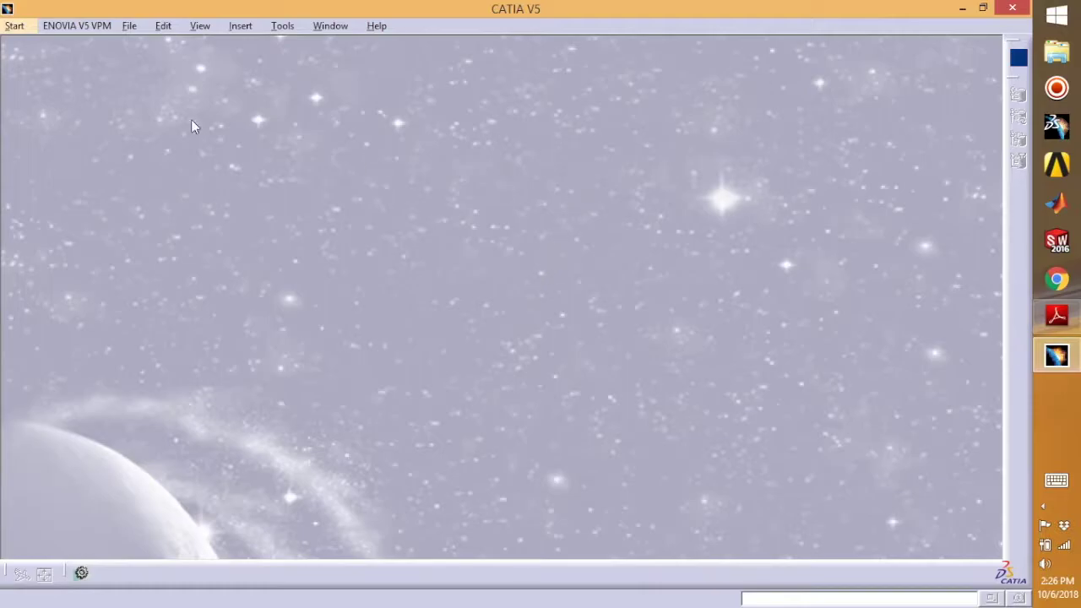
Create a new Part Design part named ex_1 from the Mechanical Design workbenches
left_click(15, 27)
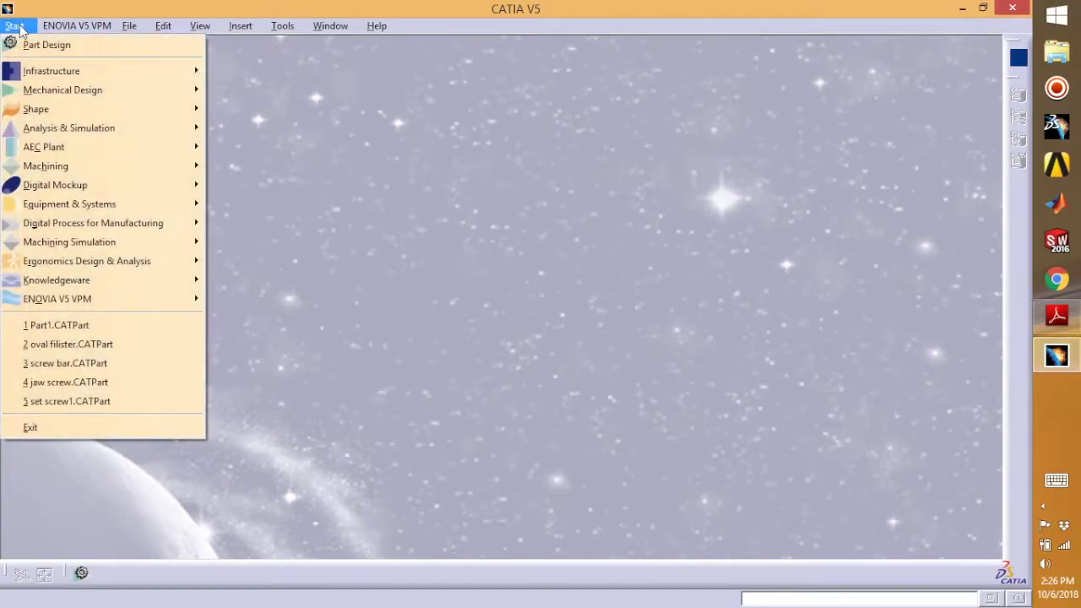
left_click(58, 91)
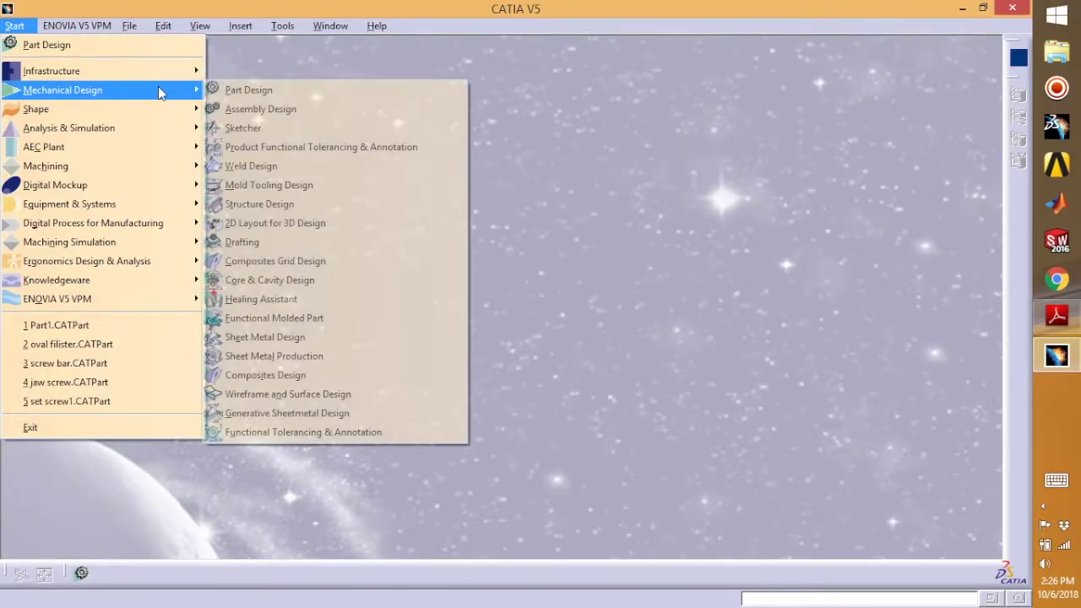
left_click(245, 90)
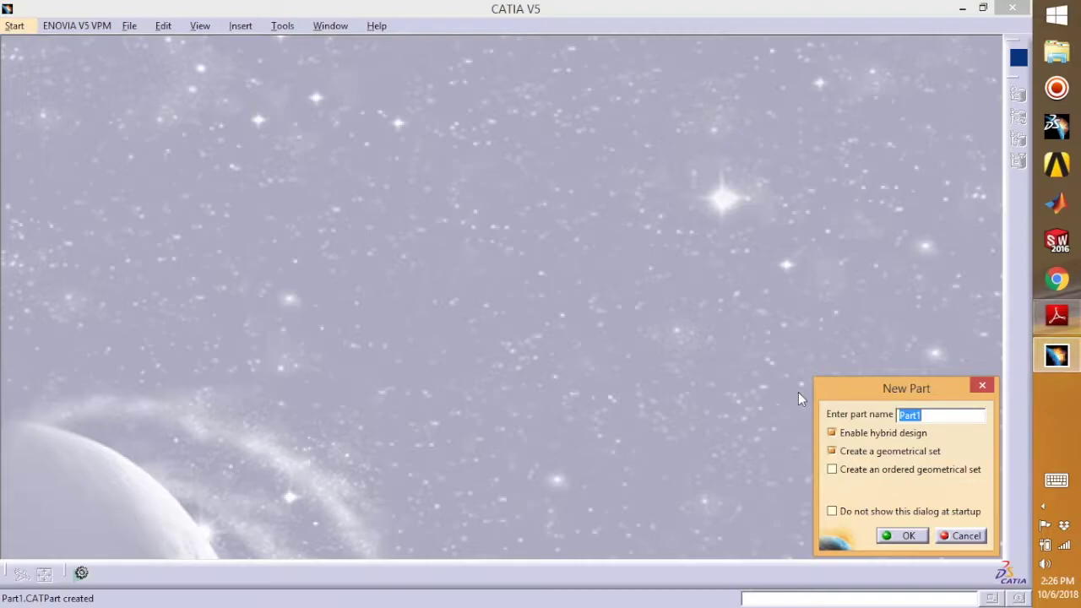
type("ec")
type("1")
key("Return")
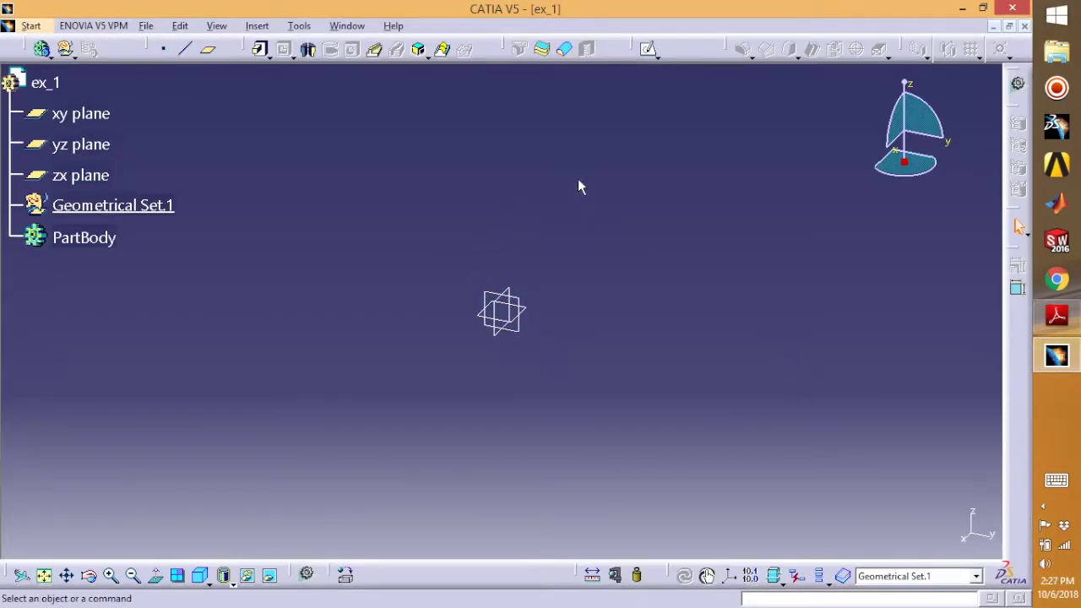
left_click(149, 30)
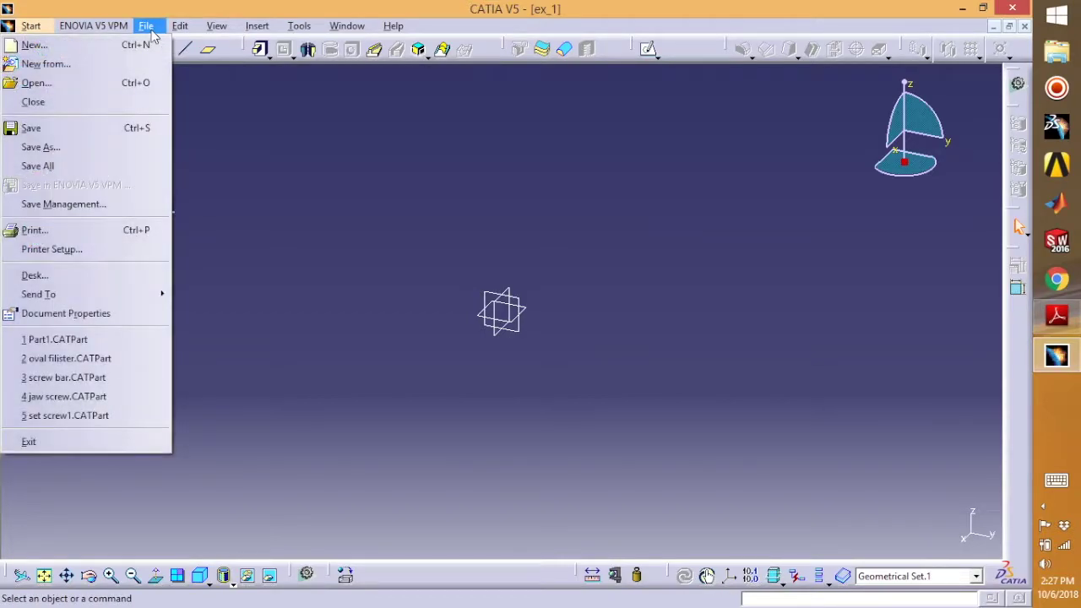
mouse_move(258, 28)
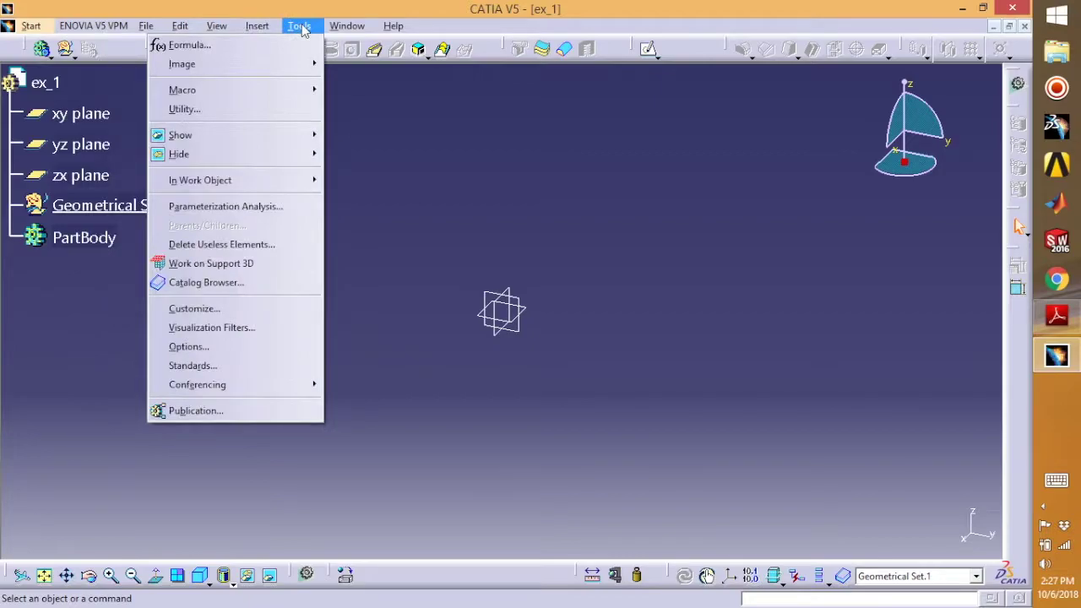
left_click(338, 191)
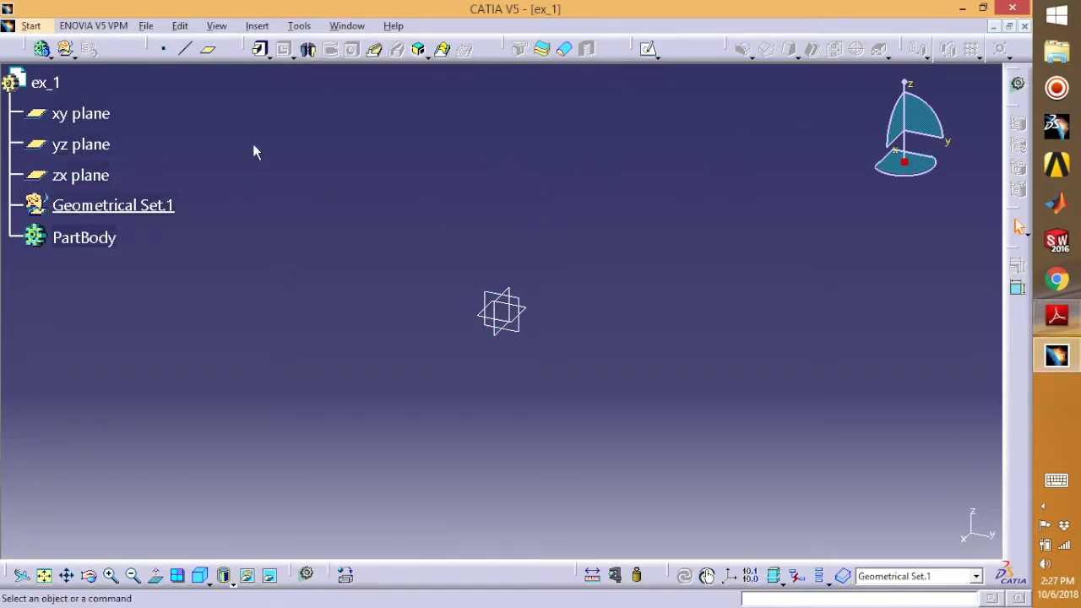
Open a new sketch with the yz plane as its support
left_click(105, 148)
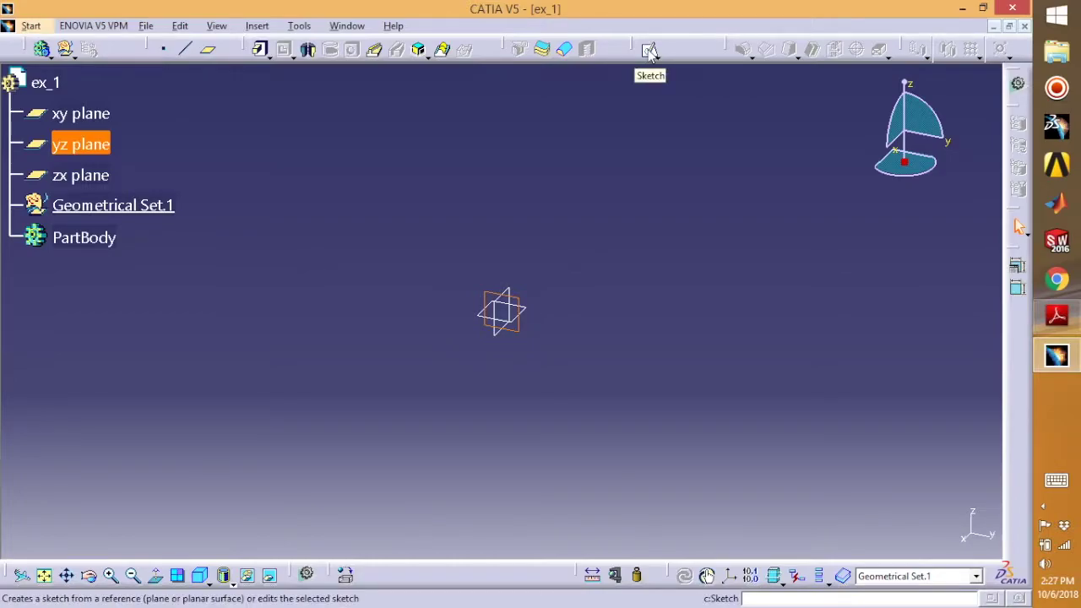
left_click(650, 53)
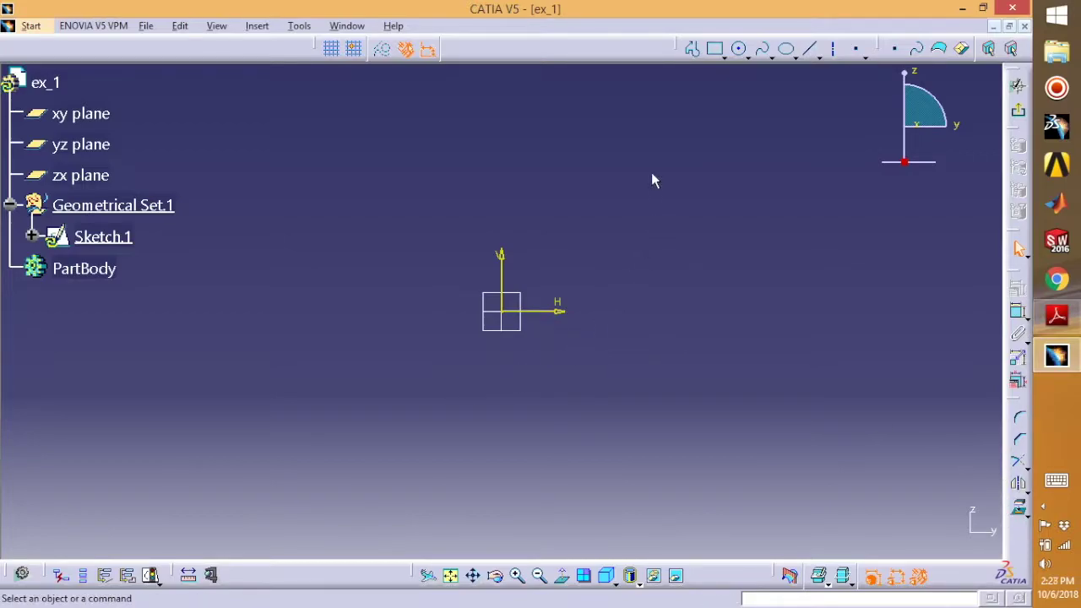
Draw the five-line left half of the Y as a profile, ending on the vertical axis
left_click(692, 50)
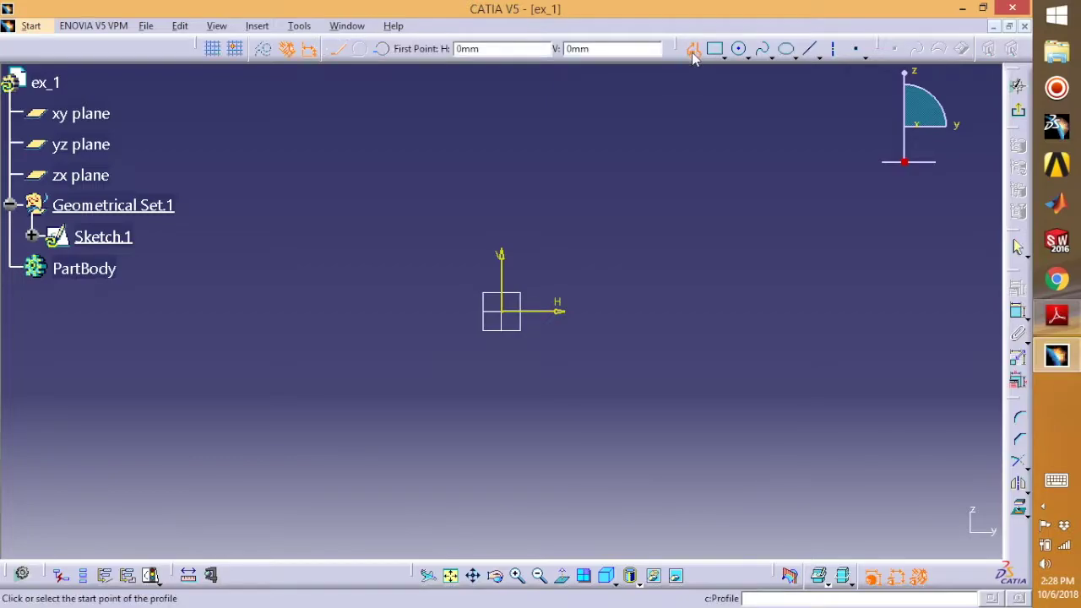
left_click(349, 311)
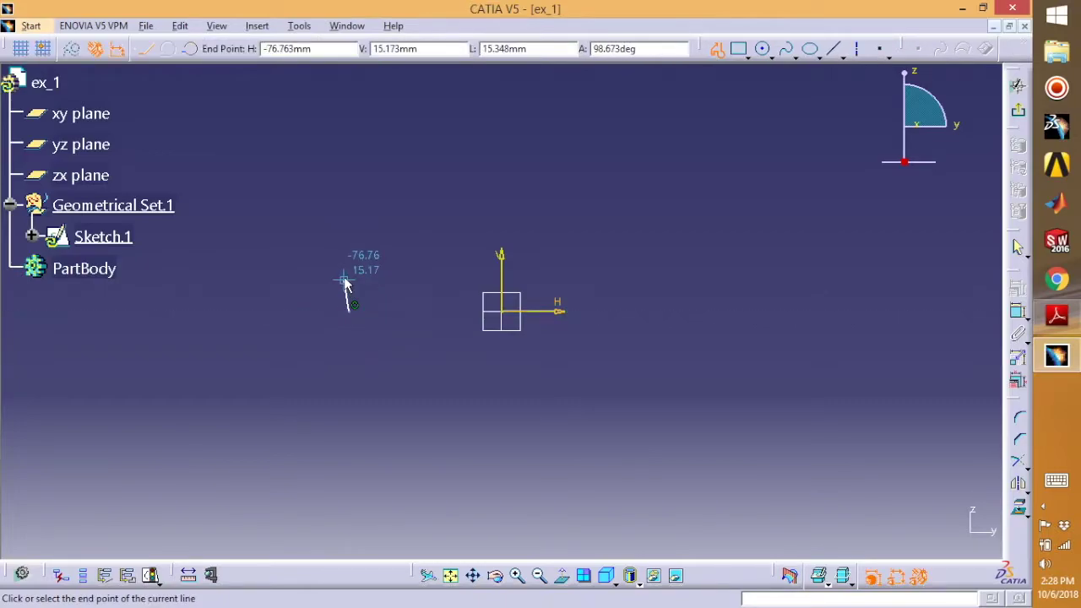
left_click(349, 270)
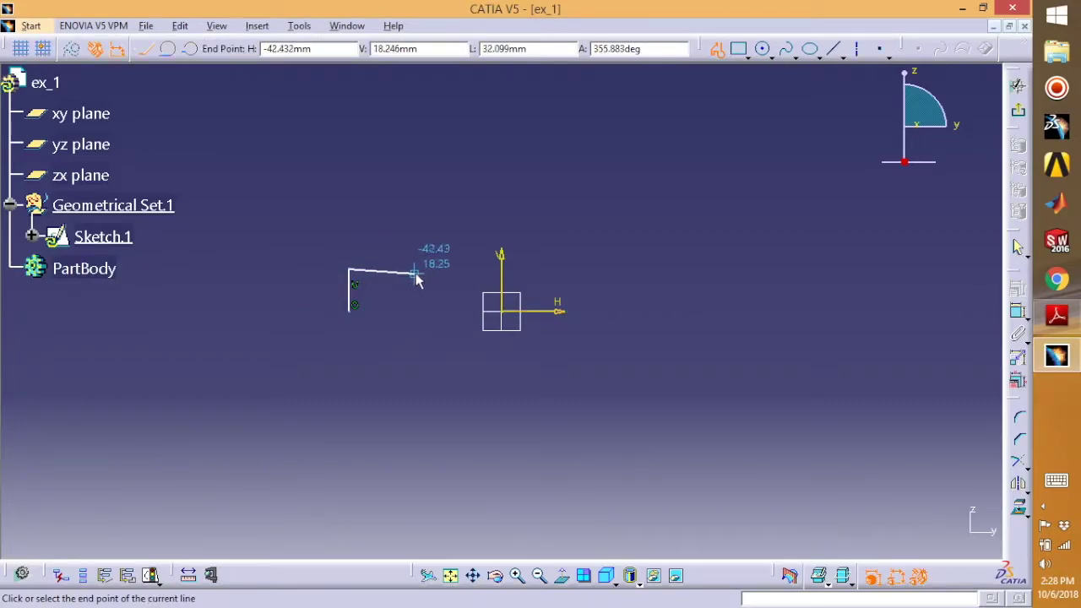
left_click(438, 271)
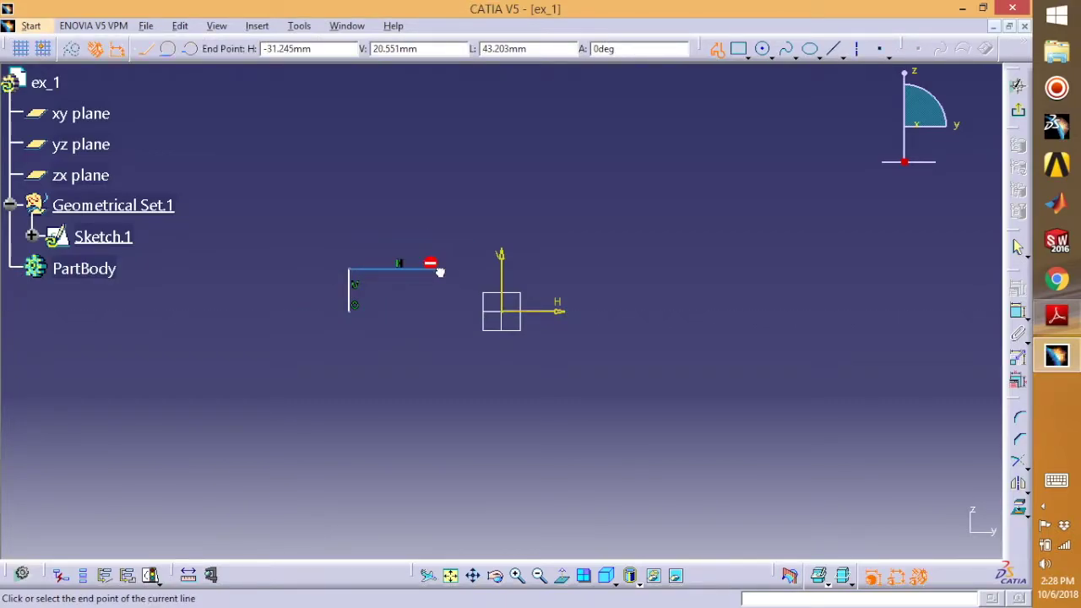
left_click(438, 199)
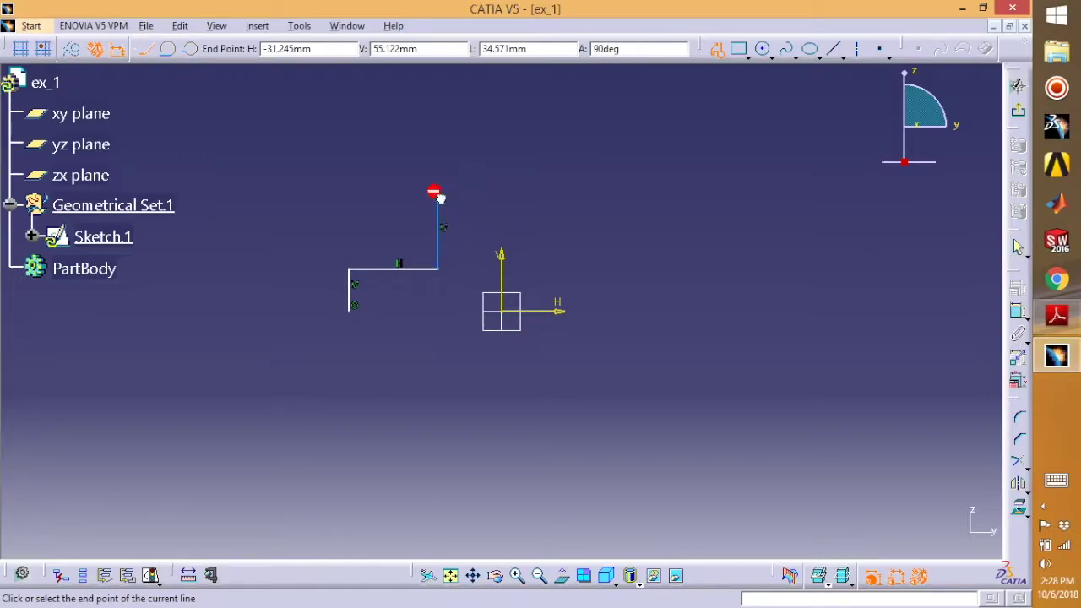
left_click(456, 199)
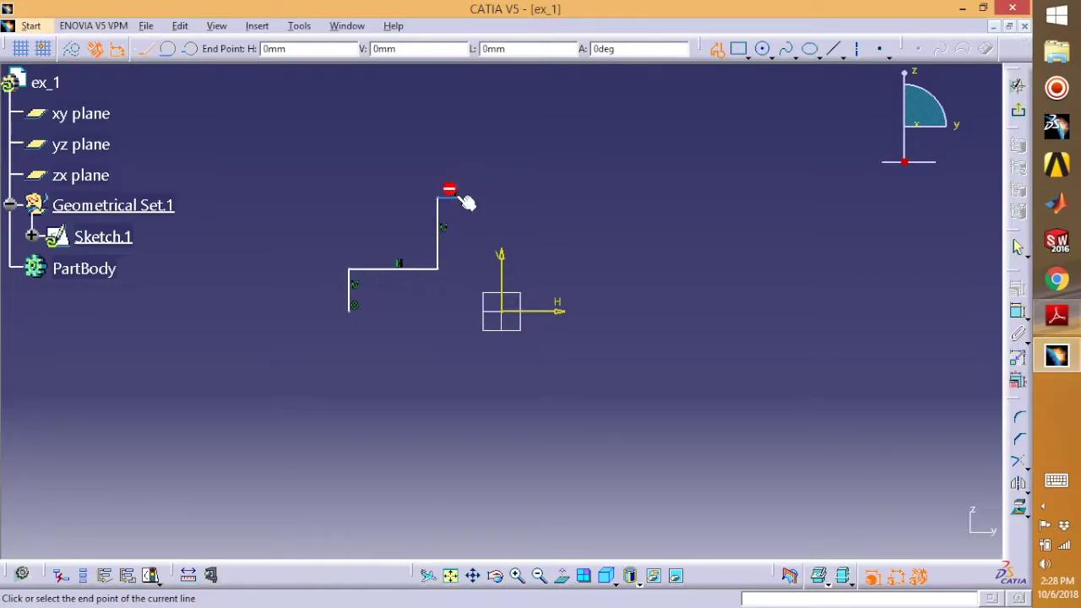
left_click(501, 255)
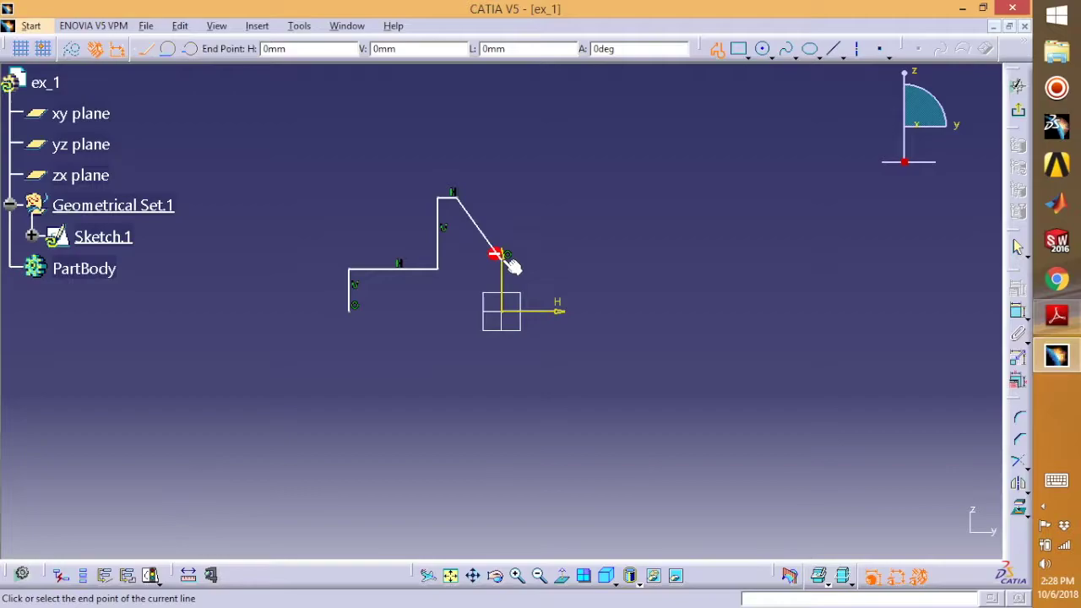
key("Escape")
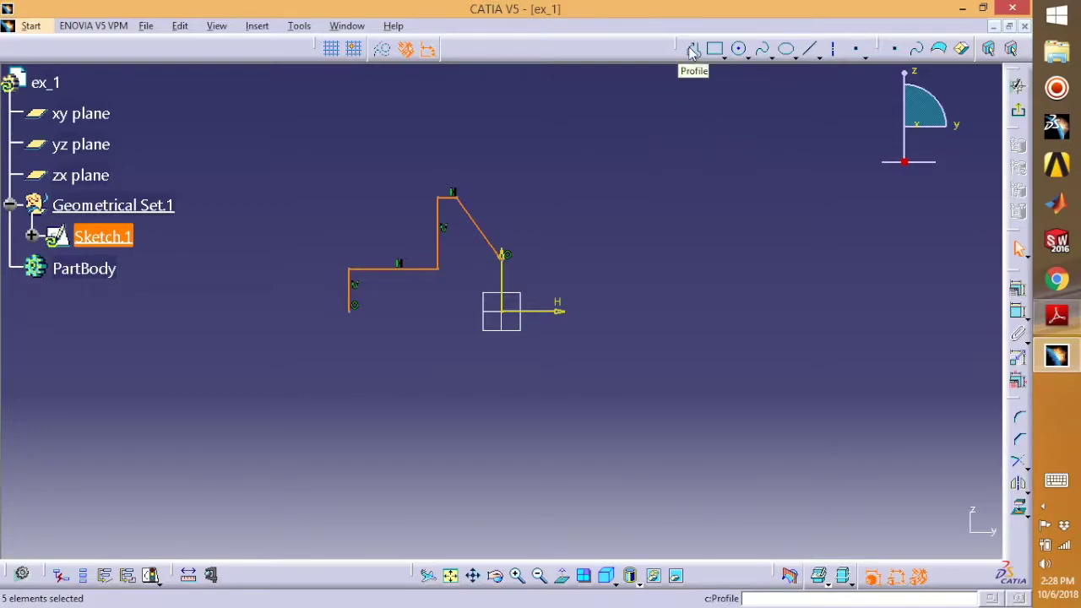
left_click(744, 286)
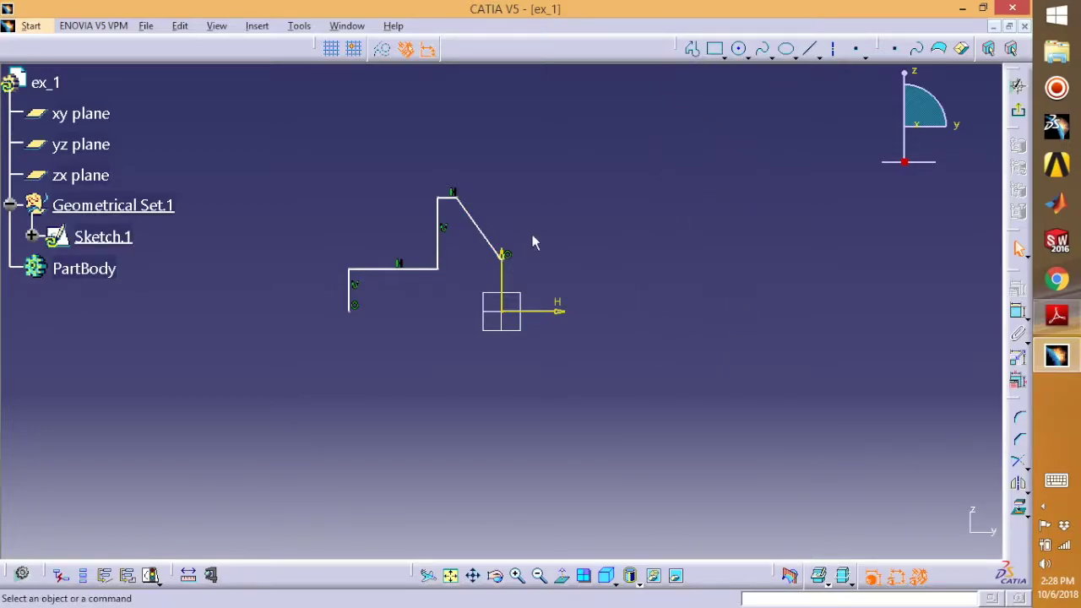
Select the half-profile lines and mirror them about the vertical axis
mouse_move(596, 175)
left_mouse_down()
mouse_move(557, 172)
mouse_move(292, 313)
mouse_move(250, 314)
mouse_move(294, 309)
mouse_move(553, 167)
left_mouse_up()
left_click_drag(304, 142, 576, 315)
left_click(735, 291)
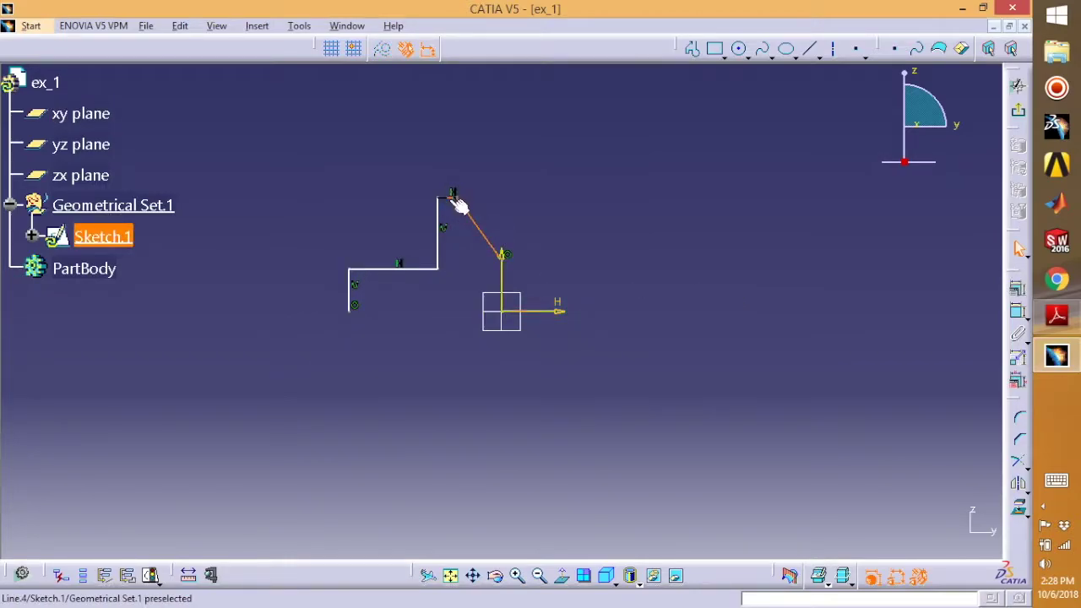
left_click(439, 240)
left_click(424, 270, "ctrl")
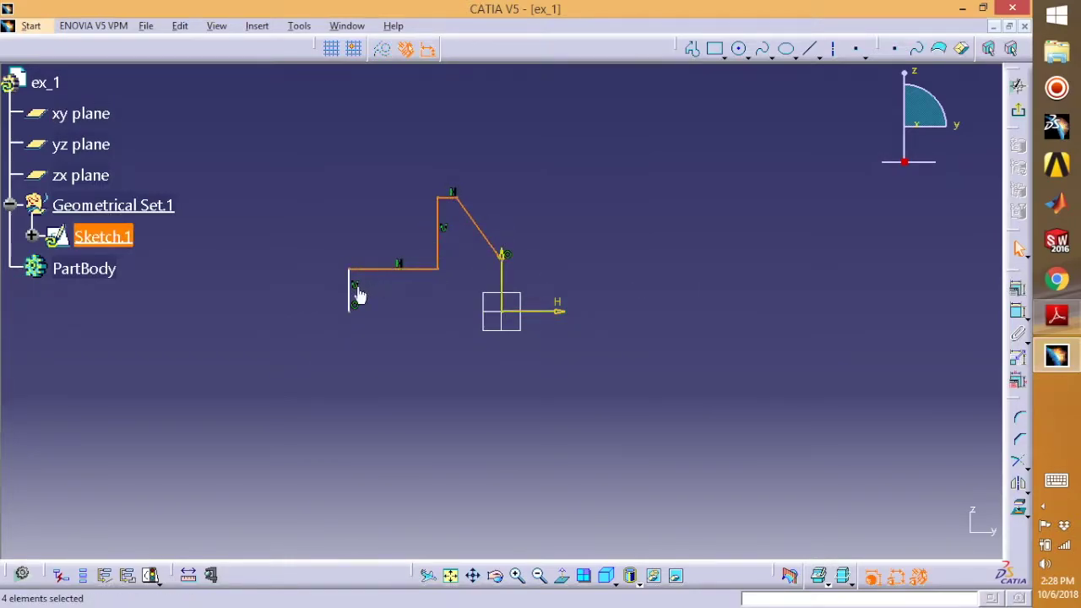
left_click(353, 294, "ctrl")
left_click(258, 26)
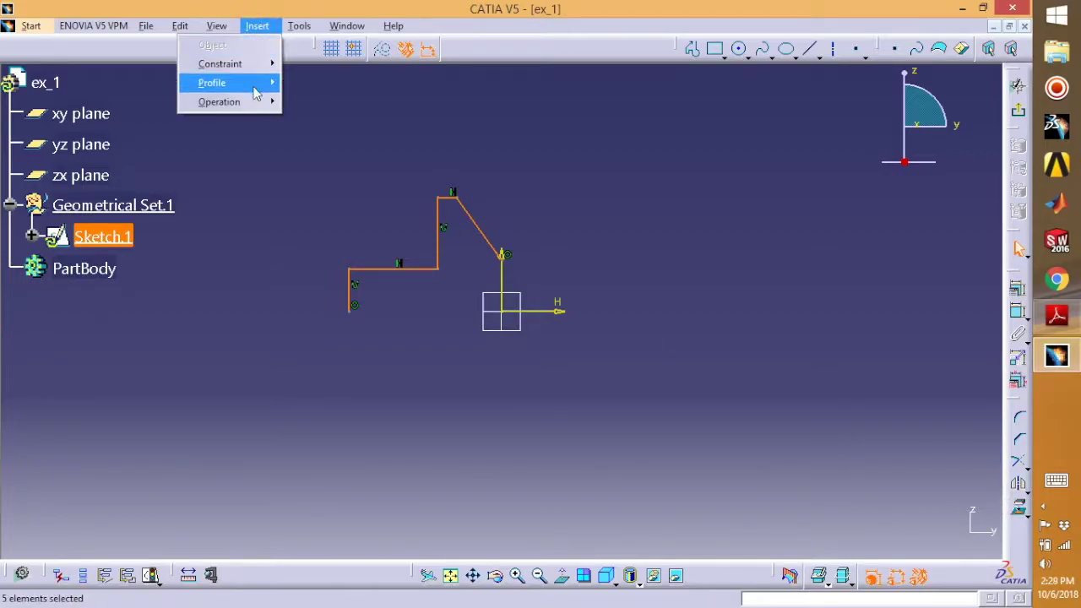
mouse_move(259, 102)
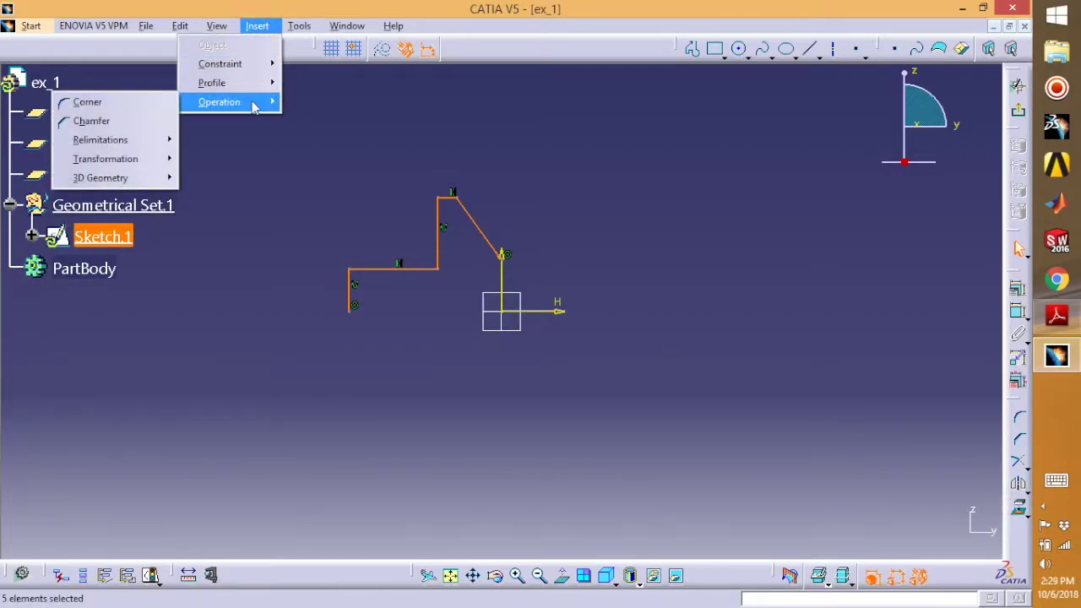
mouse_move(144, 162)
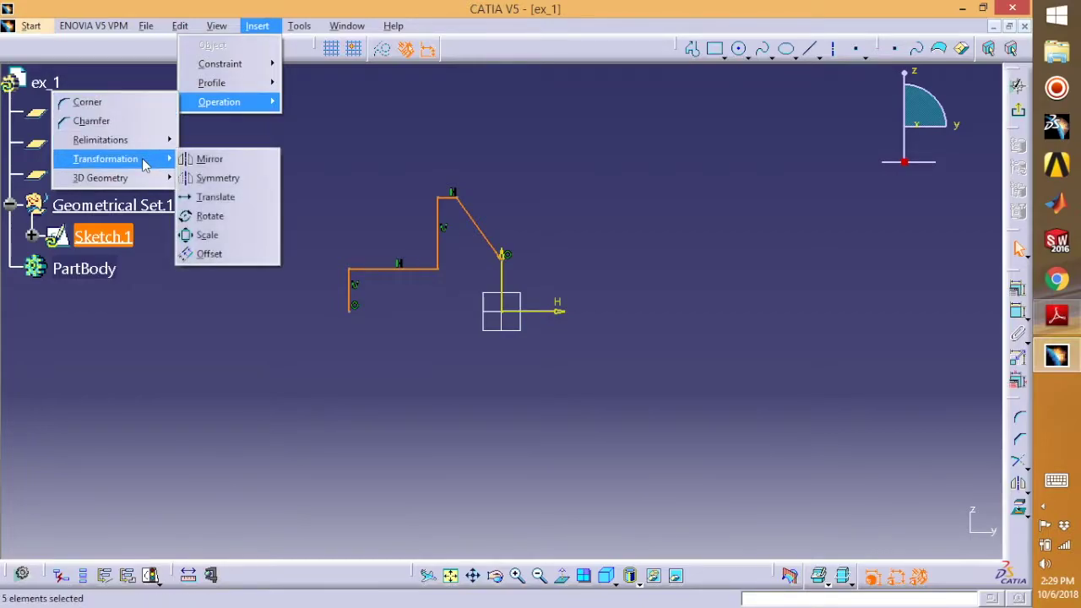
left_click(216, 162)
left_click(507, 280)
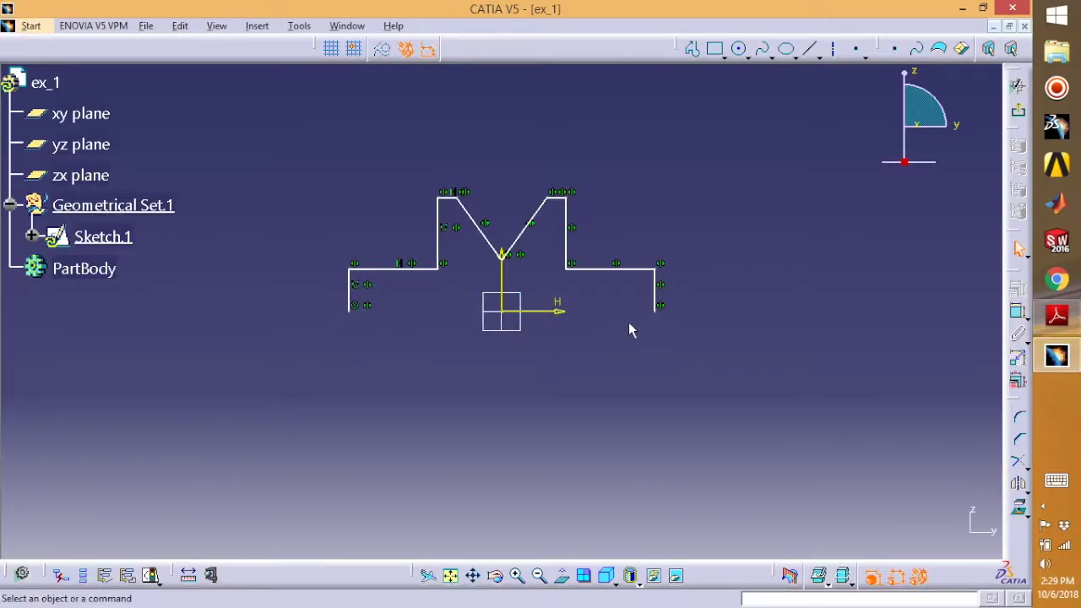
Draw a single horizontal line joining the profile's left and right bottom endpoints
left_click(809, 48)
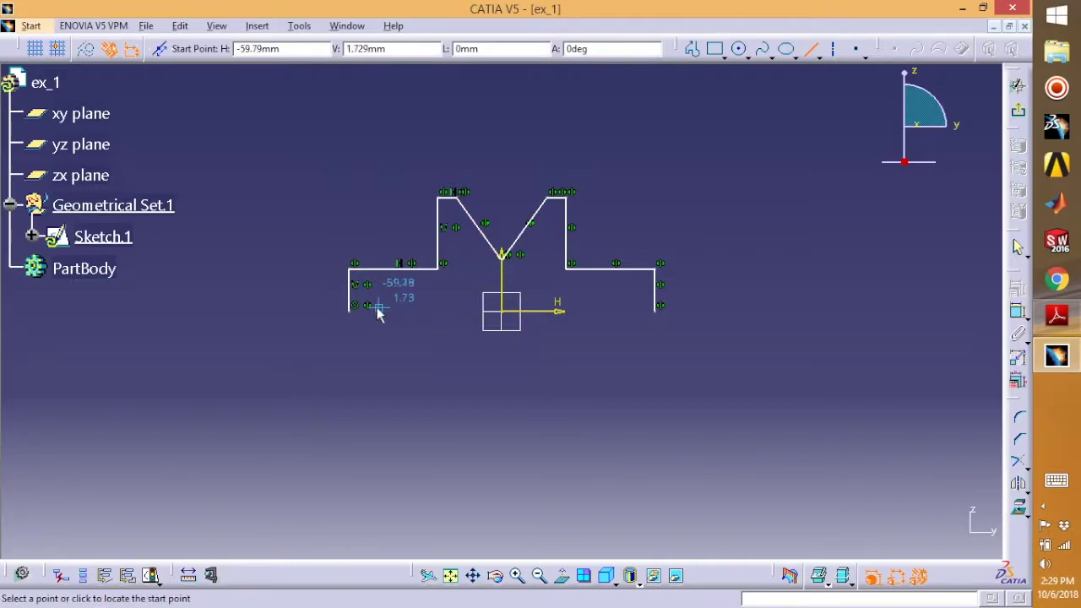
left_click(350, 311)
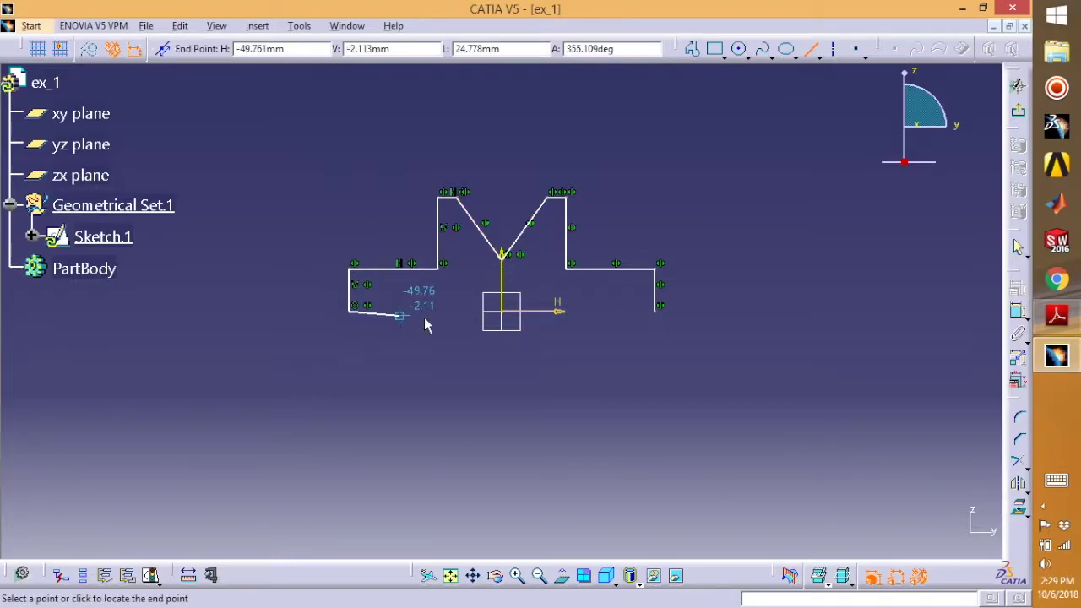
left_click(658, 312)
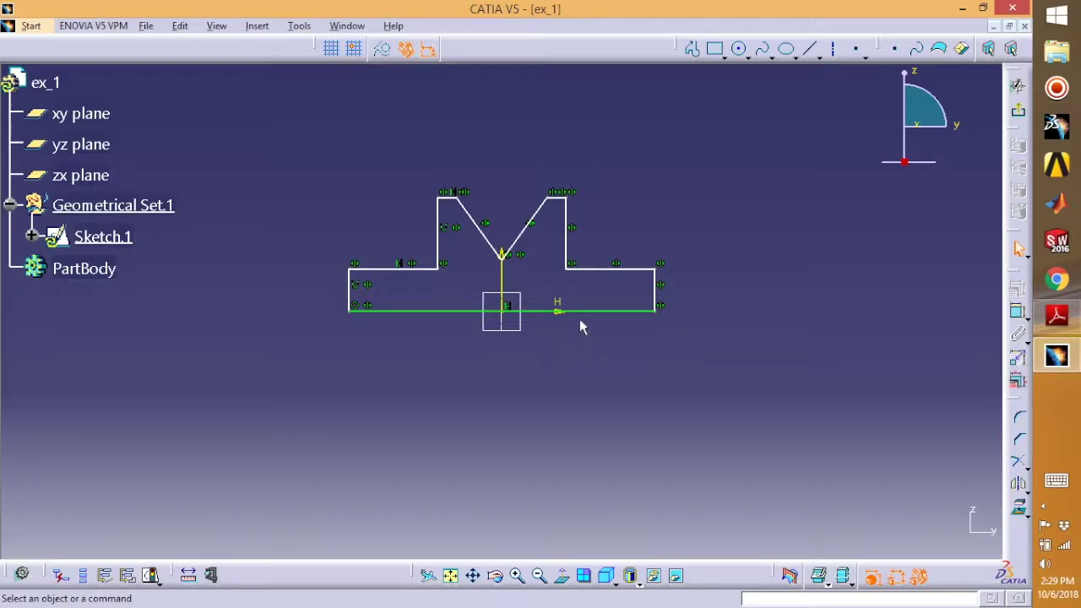
Drag the bottom line and left vertical line to narrow the base and lower the shoulders
mouse_move(574, 364)
left_mouse_down()
mouse_move(587, 328)
mouse_move(547, 334)
mouse_move(579, 338)
mouse_move(560, 340)
left_mouse_up()
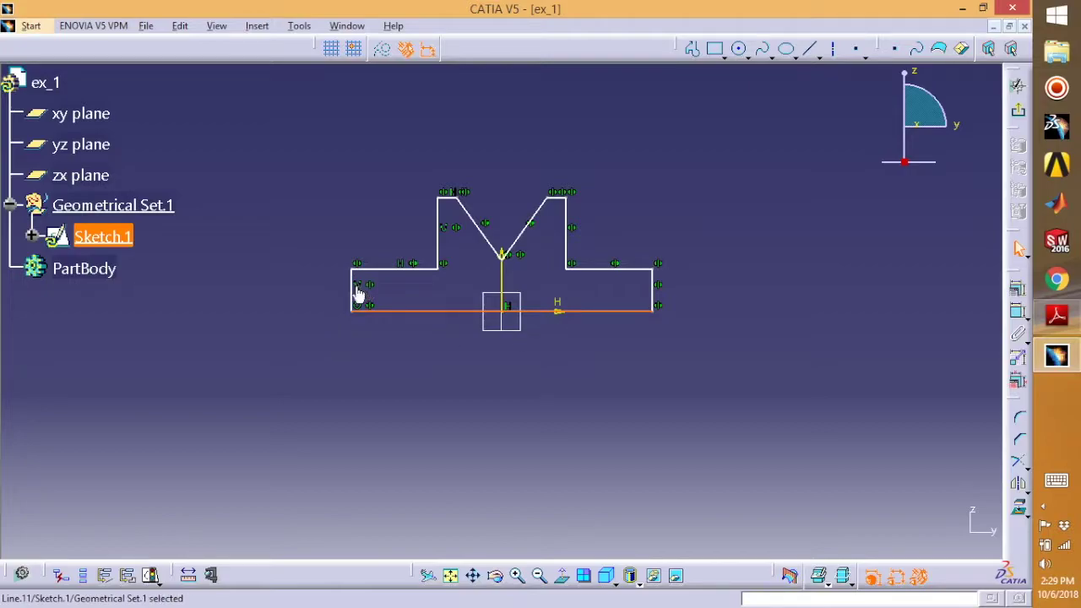
mouse_move(353, 294)
left_mouse_down()
mouse_move(403, 299)
mouse_move(212, 299)
mouse_move(366, 300)
mouse_move(345, 300)
mouse_move(357, 302)
left_mouse_up()
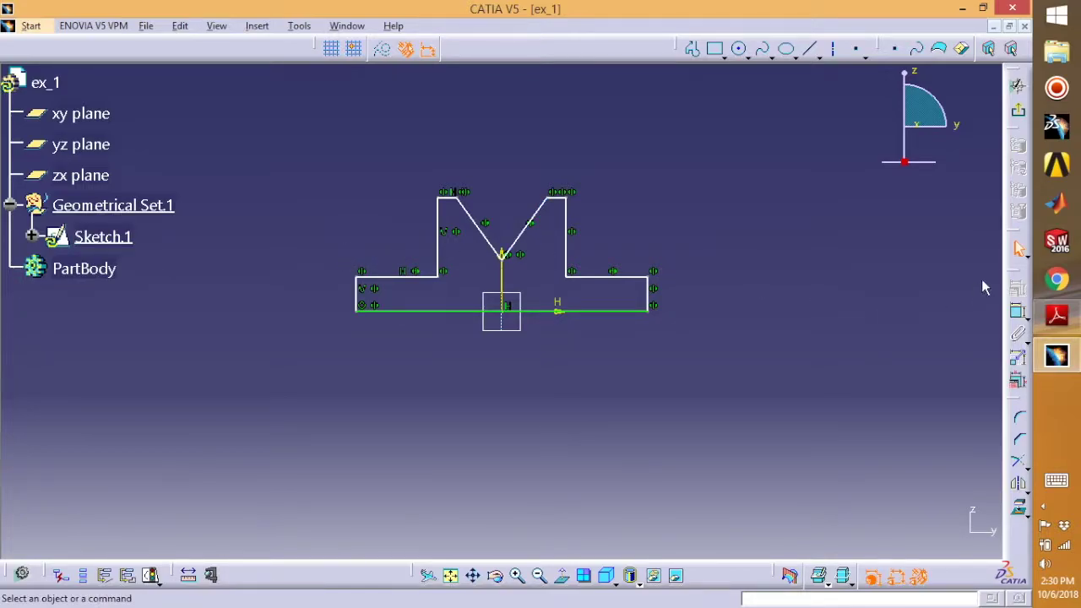
Dimension the side height (16.709), shoulder width (39.731) and arm top width (9.258)
left_click(1020, 313)
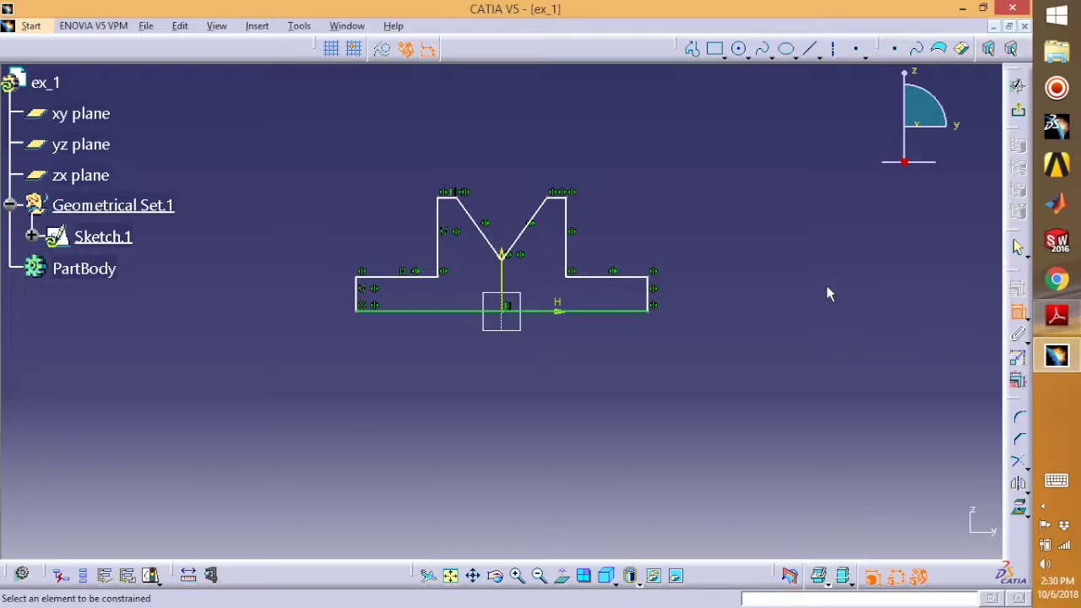
left_click(656, 300)
left_click(708, 298)
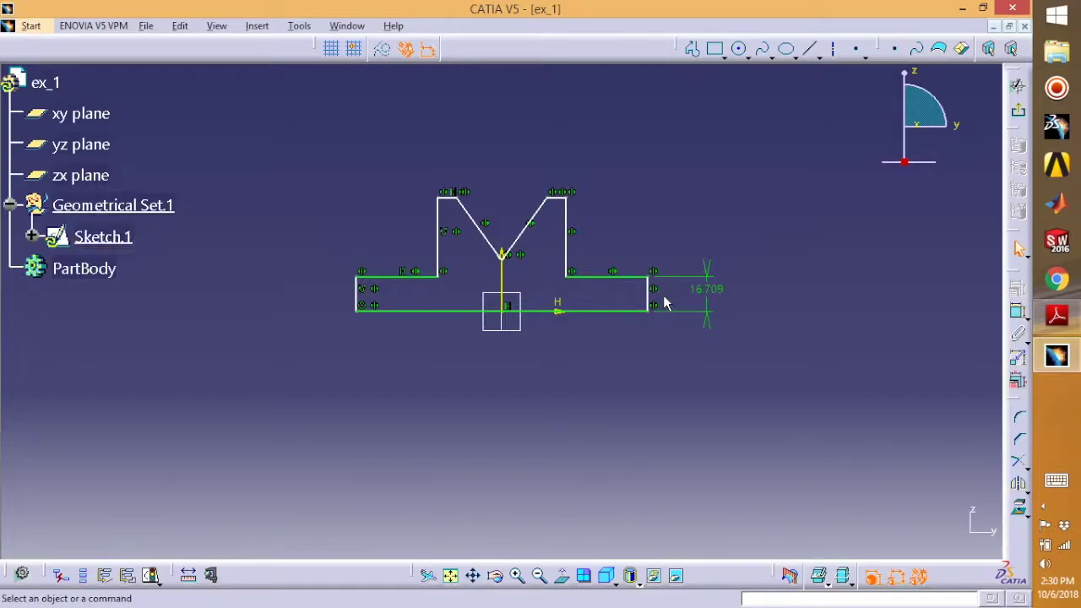
left_click(1017, 311)
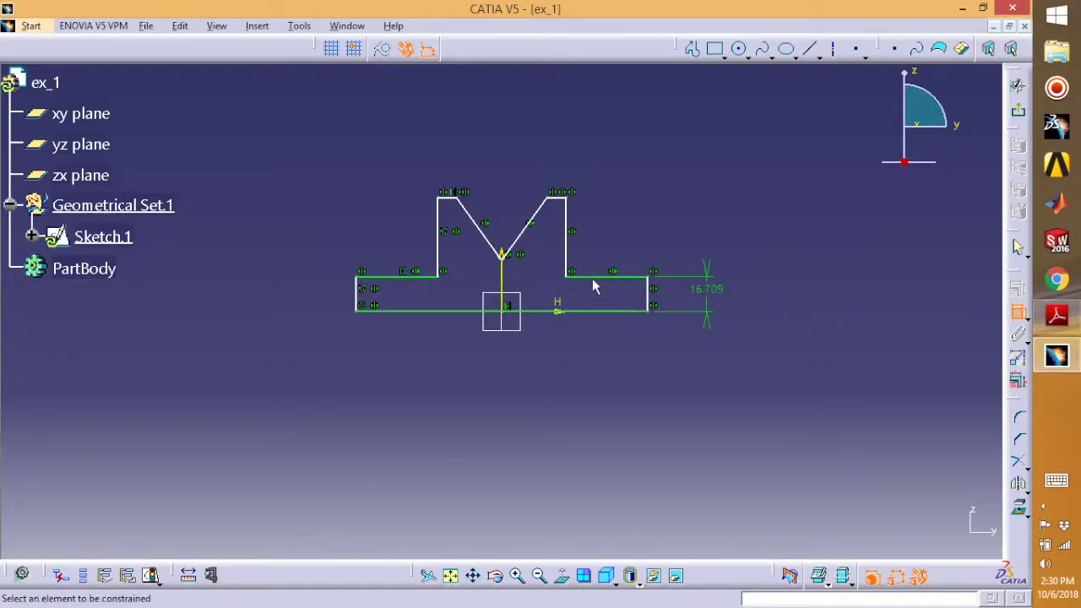
left_click(566, 248)
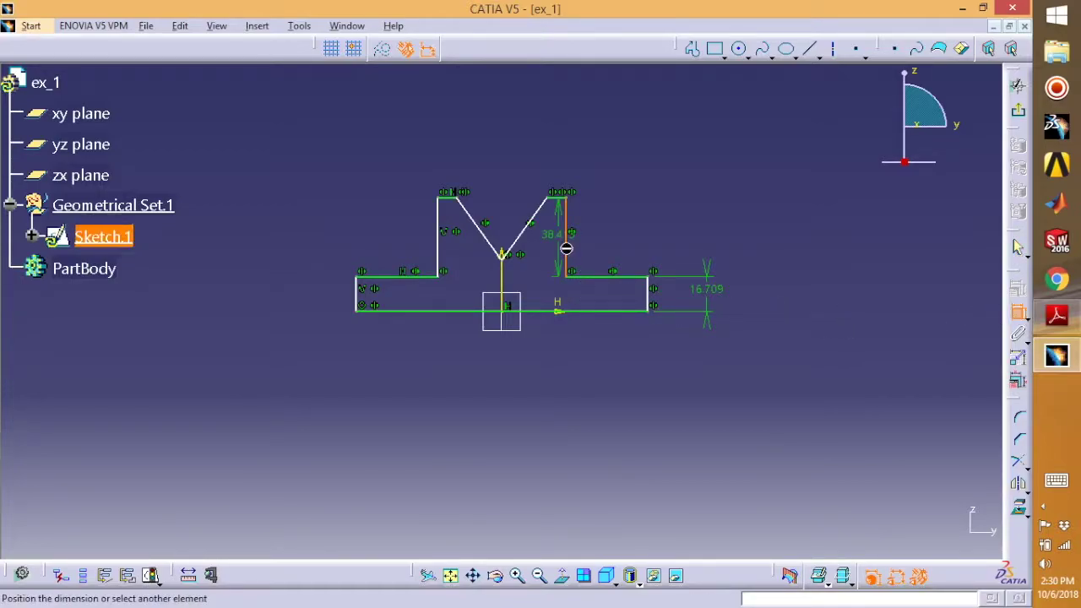
left_click(649, 290)
left_click(637, 242)
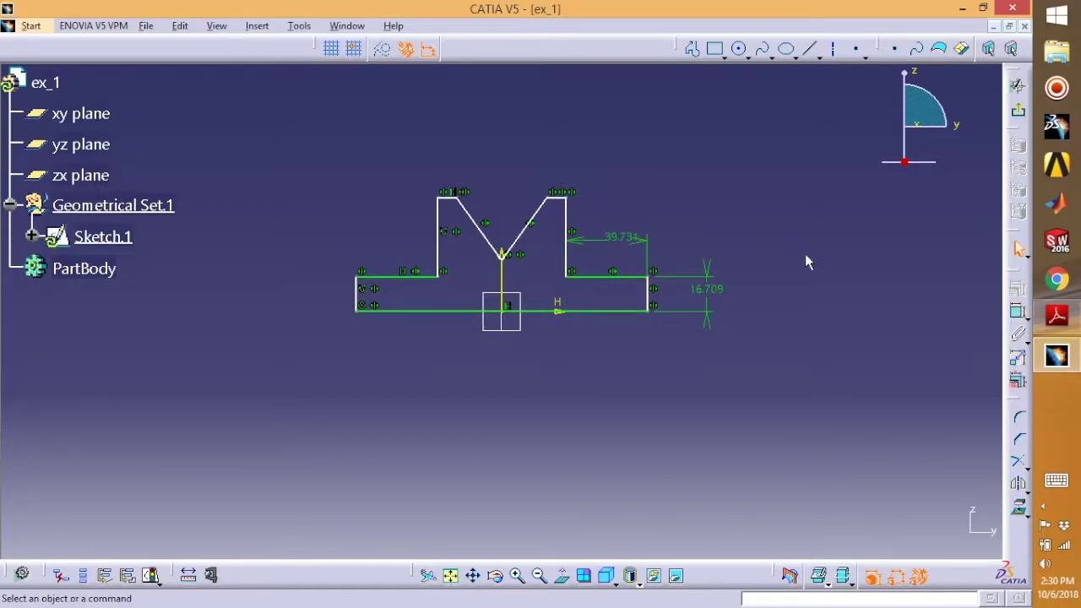
left_click(1018, 311)
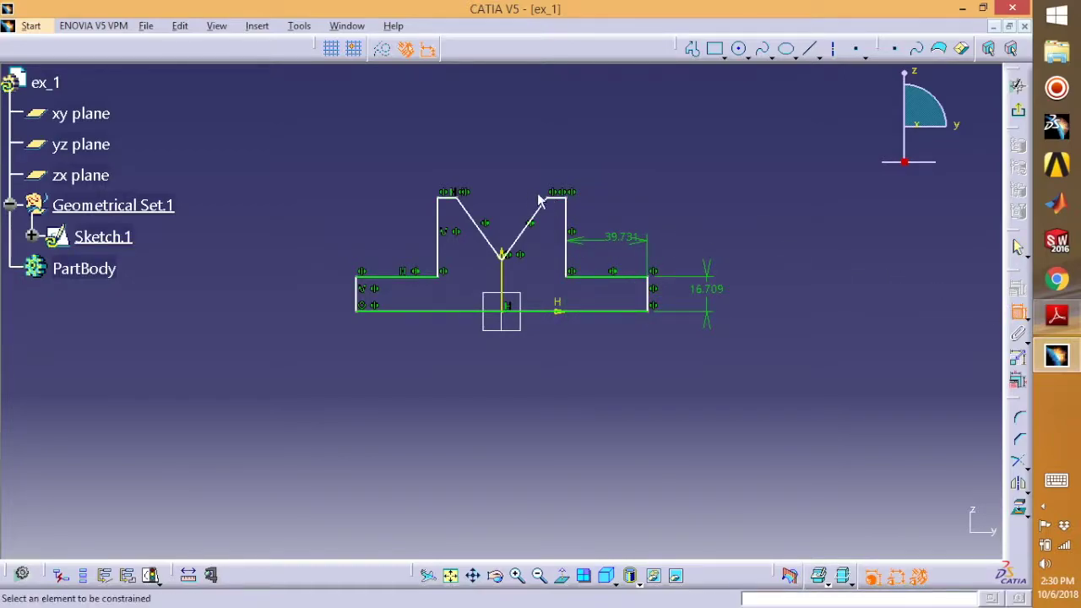
left_click(462, 211)
left_click(541, 149)
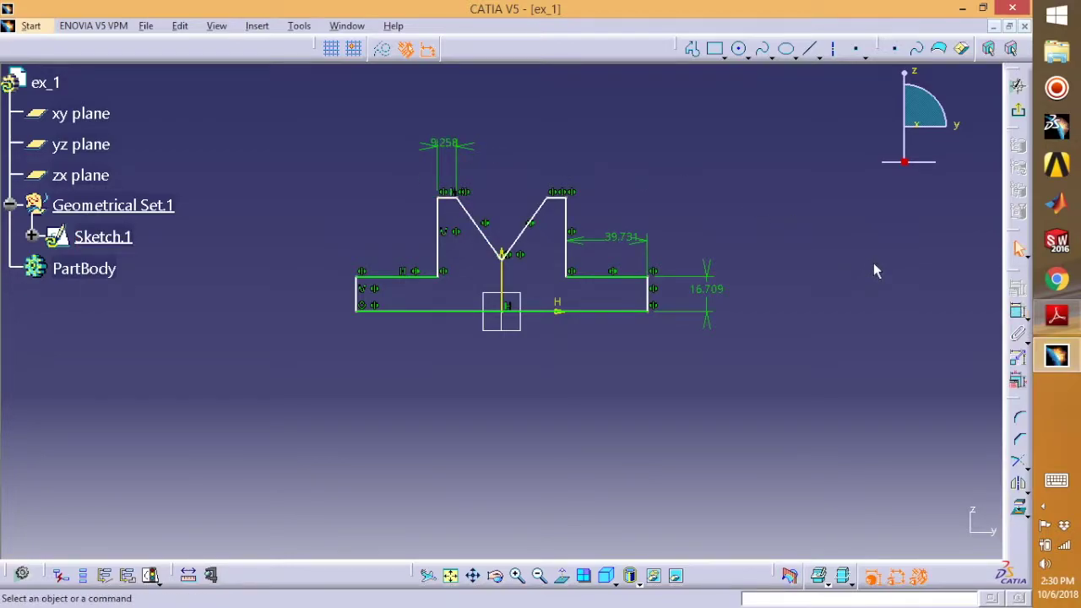
Dimension the V angle (71.851°), overall height (55.122) and overall width (141.953)
left_click(1017, 311)
left_click(510, 249)
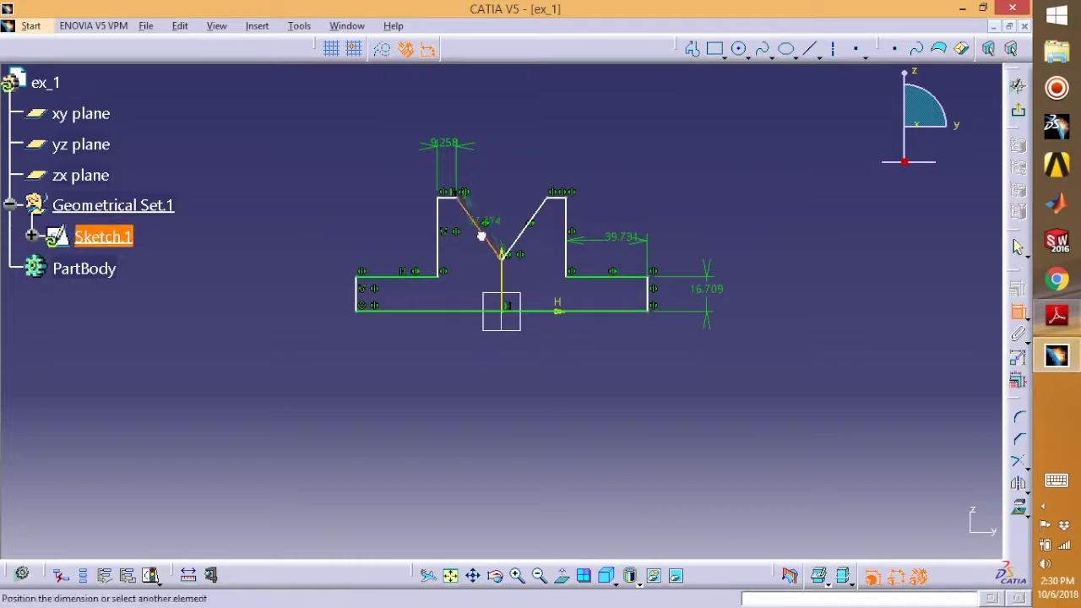
left_click(528, 219)
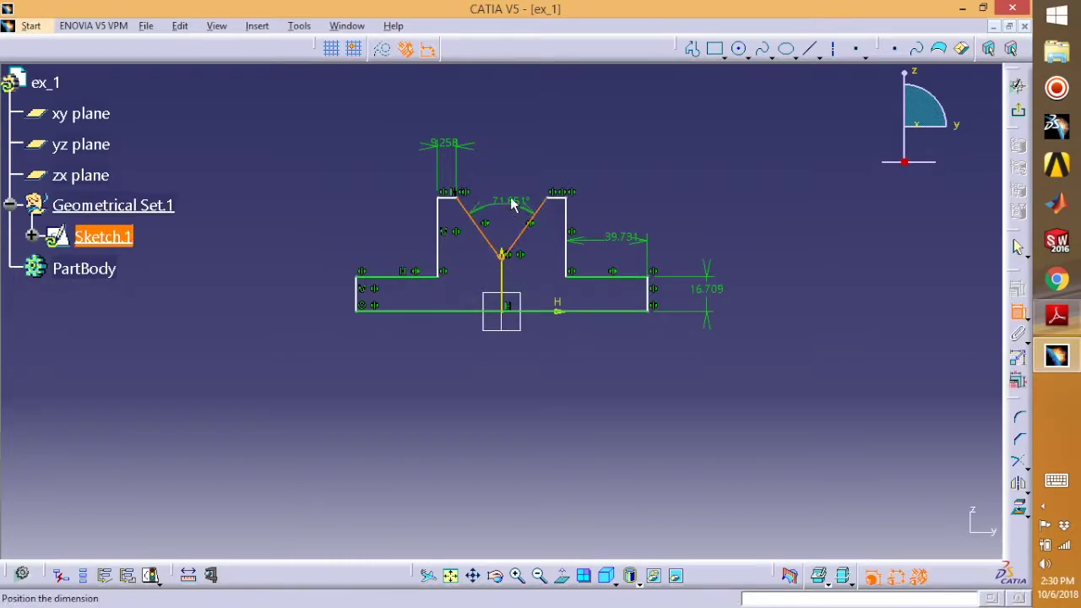
left_click(512, 208)
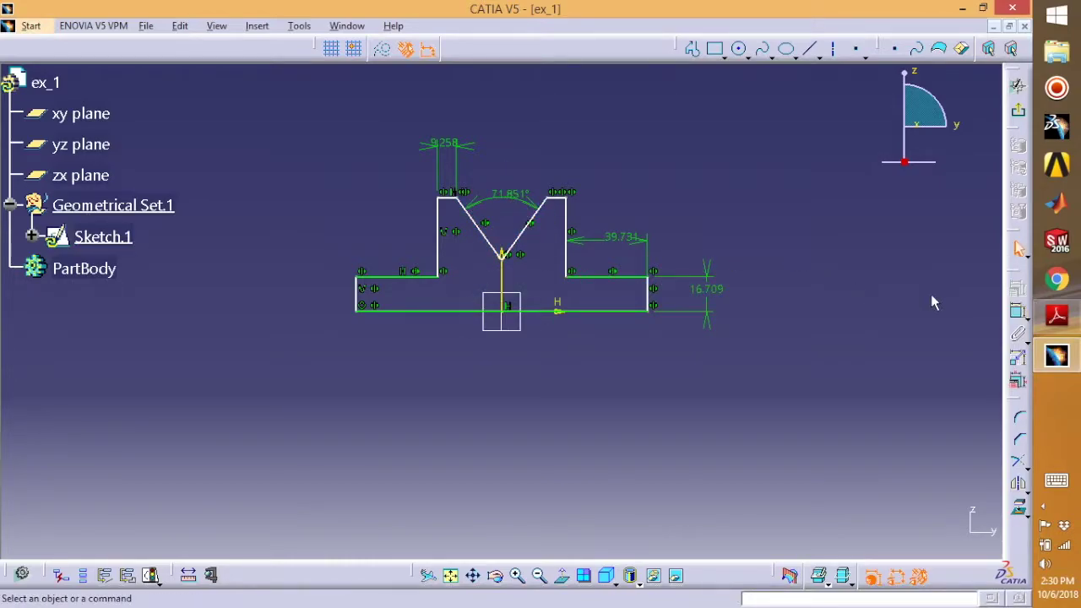
left_click(1018, 312)
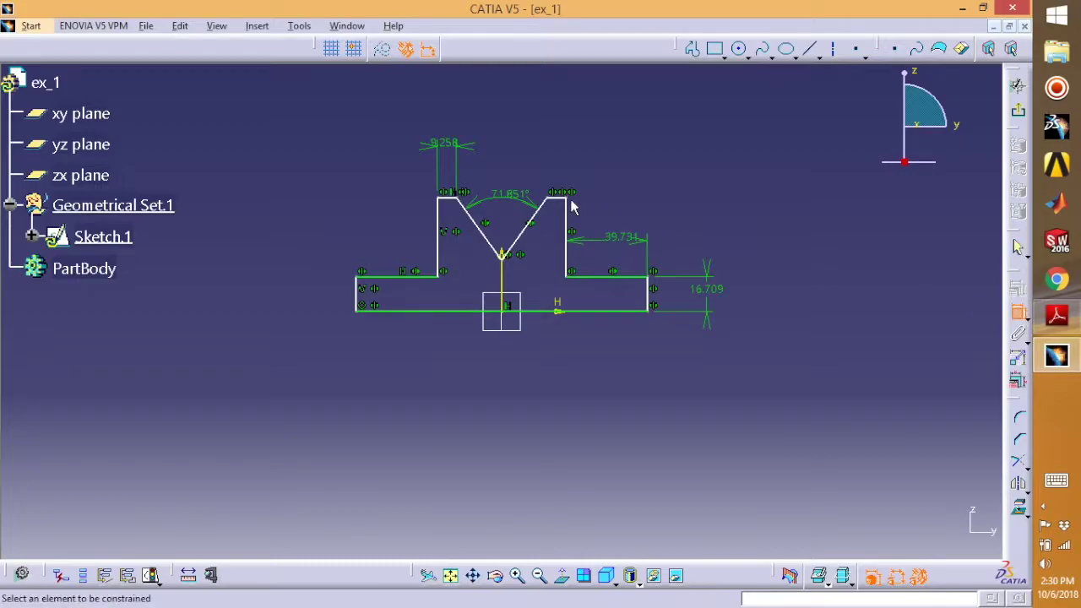
left_click(556, 197)
left_click(588, 313)
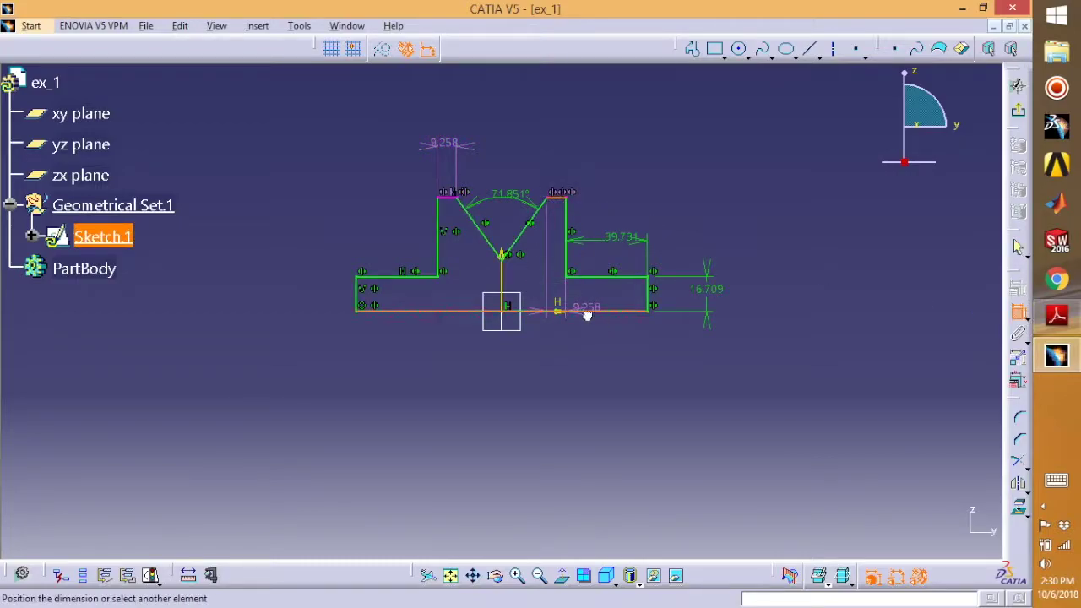
left_click(754, 287)
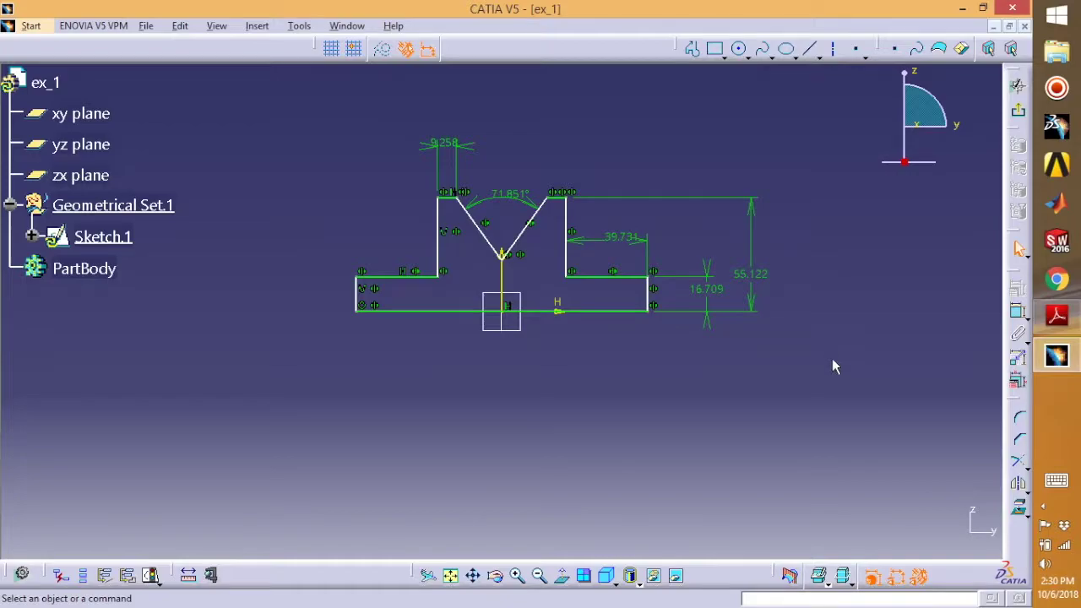
left_click(1017, 312)
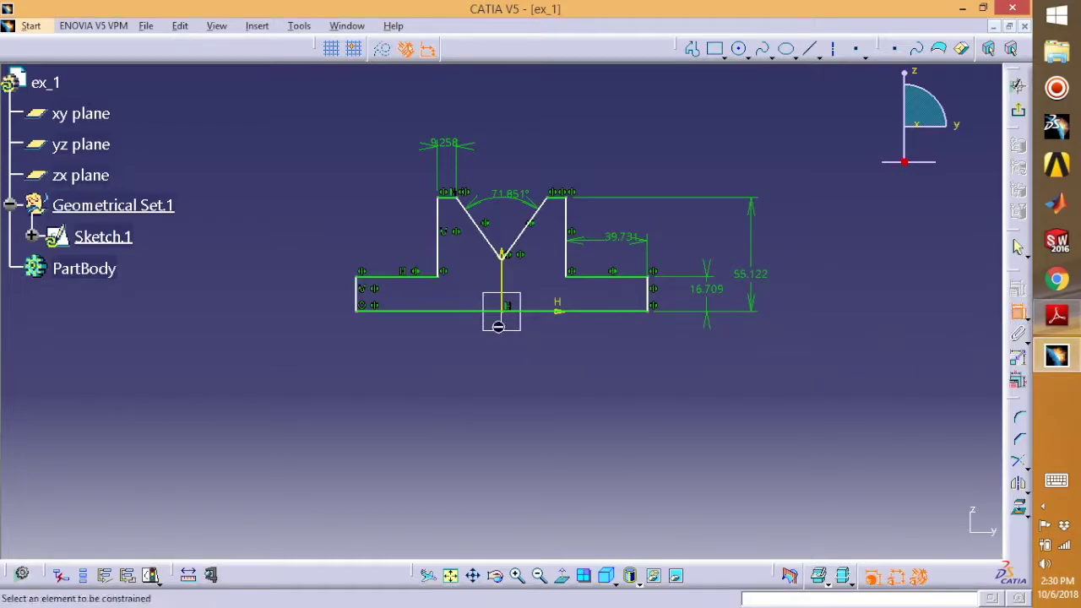
left_click(358, 295)
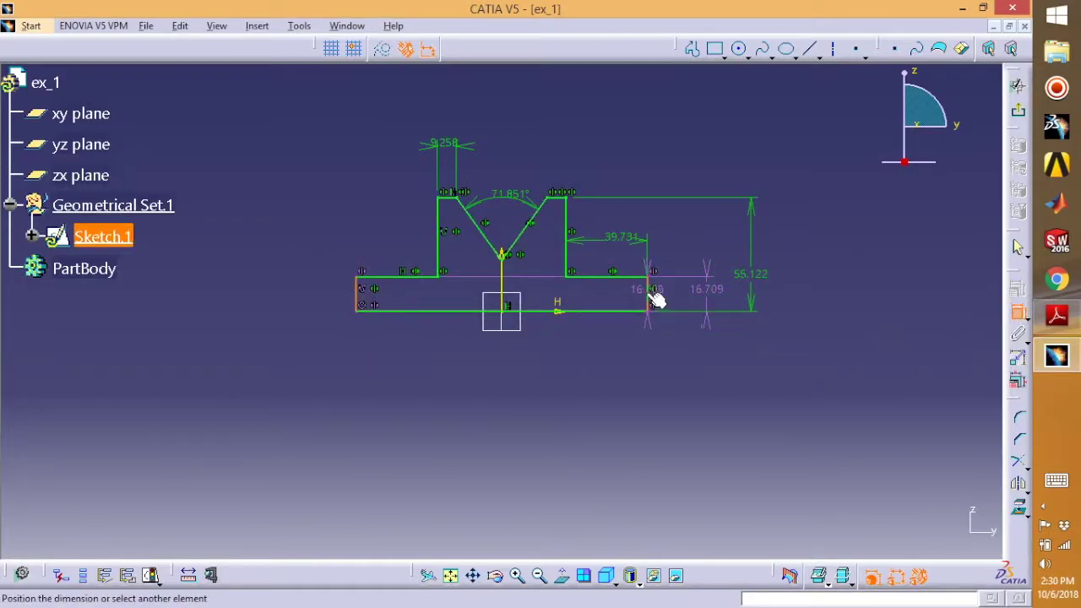
left_click(509, 357)
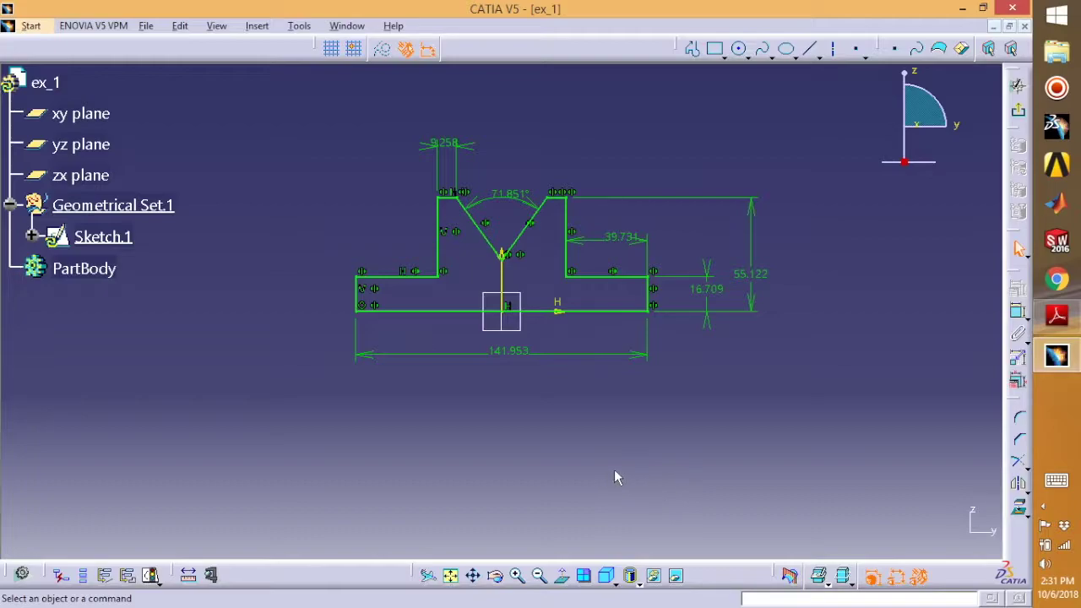
Change the overall width to 120, arm top width to 5 and V angle to 90°
double_click(509, 351)
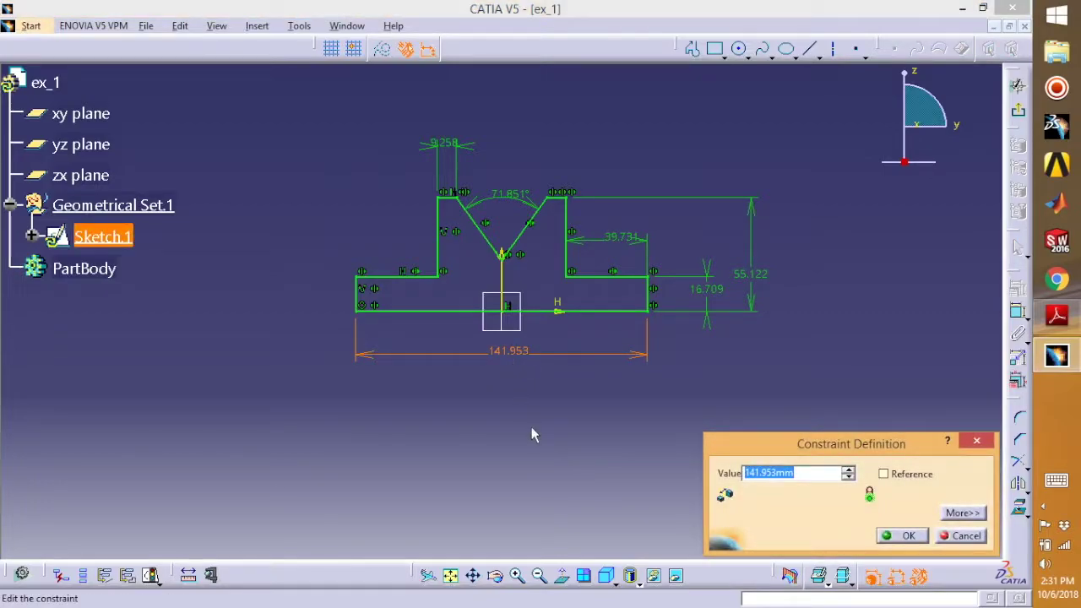
type("120")
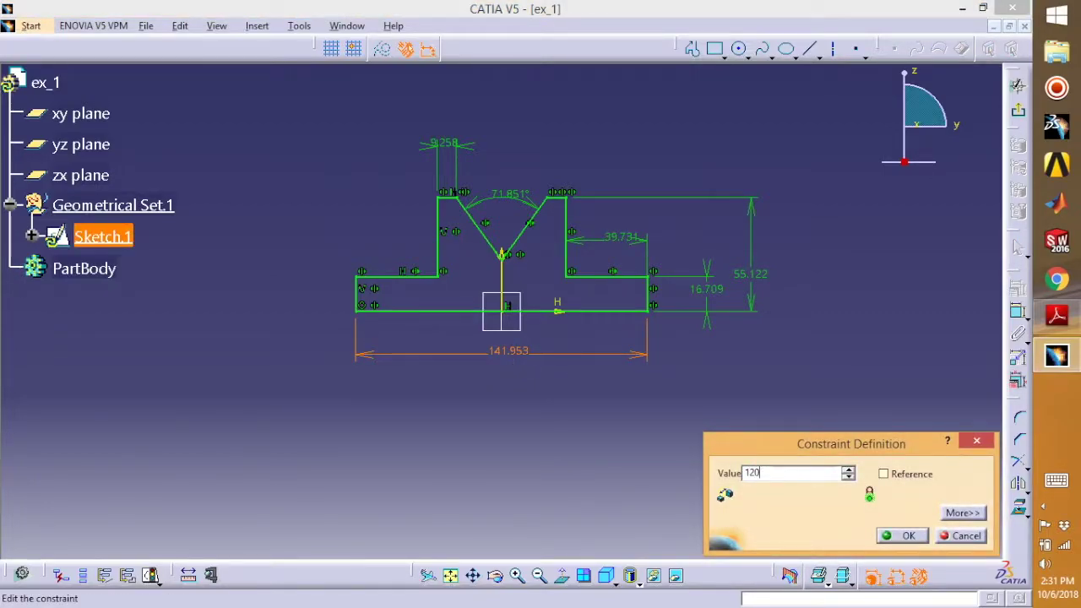
key("Return")
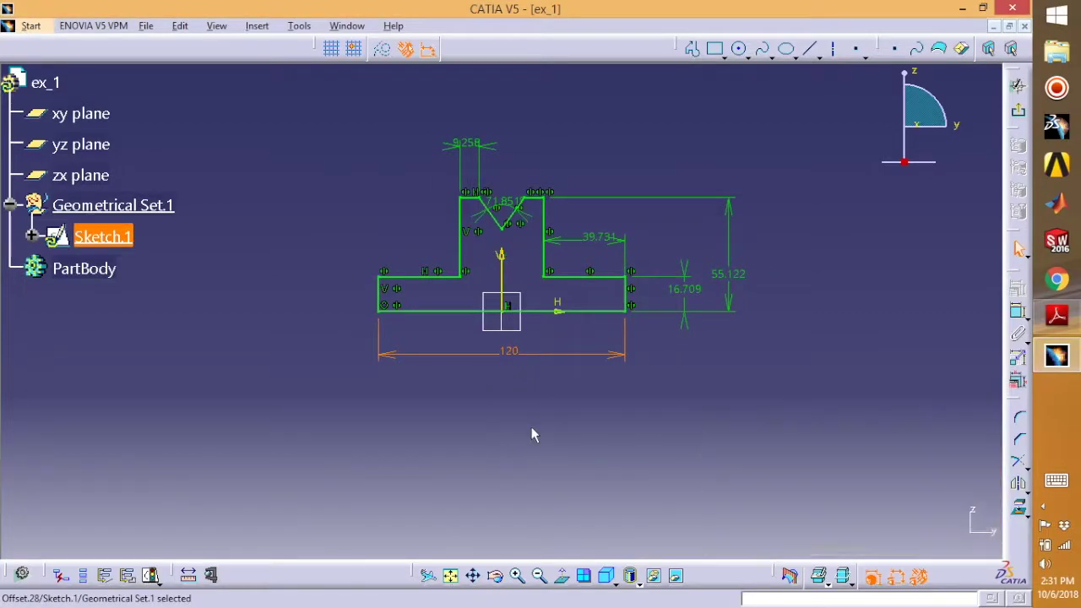
double_click(475, 150)
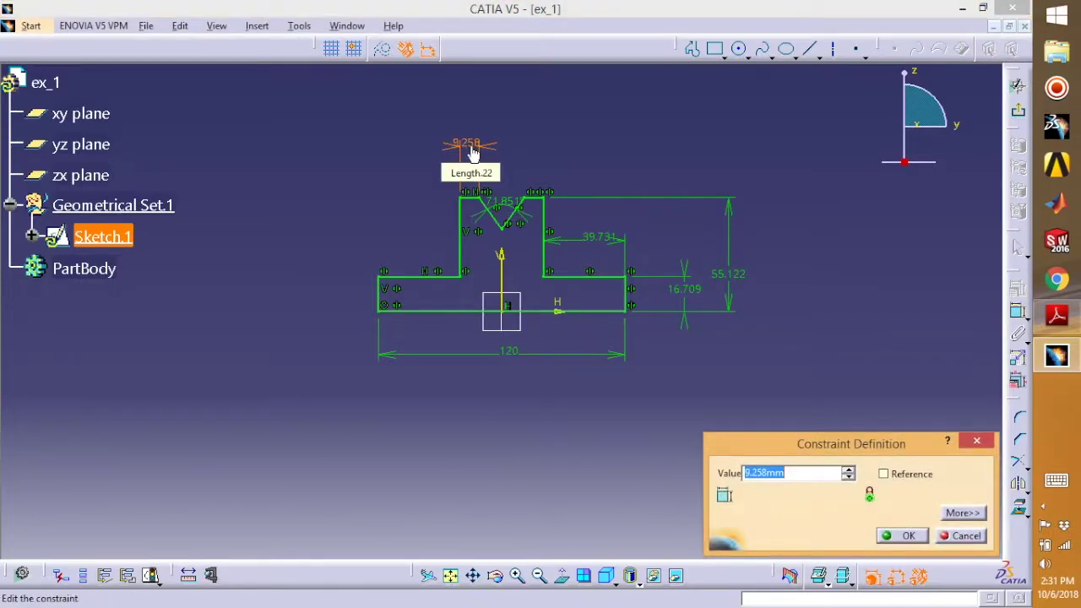
type("5")
key("Return")
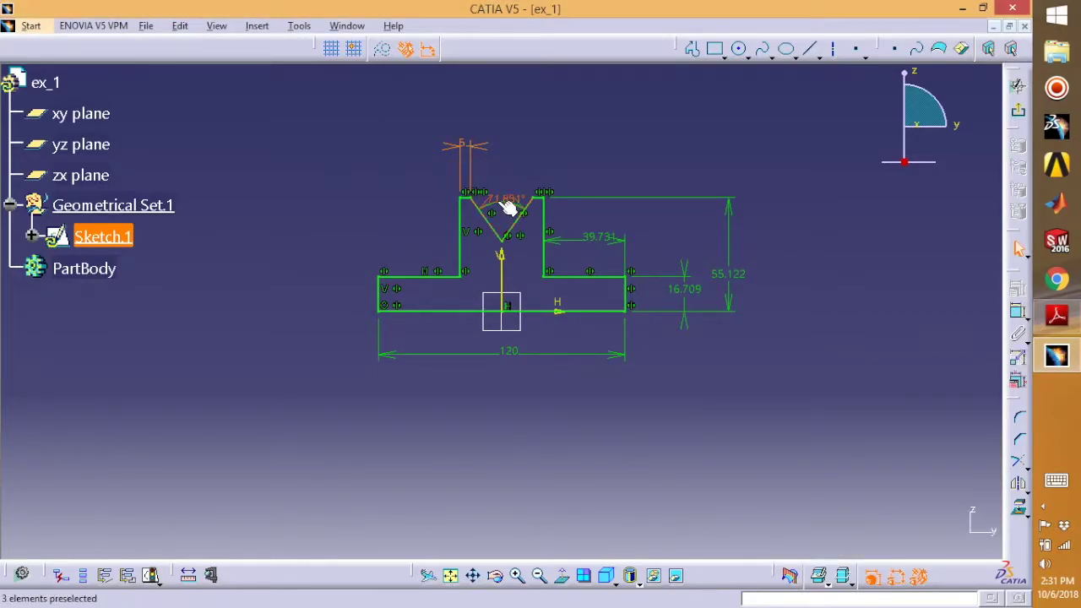
double_click(508, 208)
type("90")
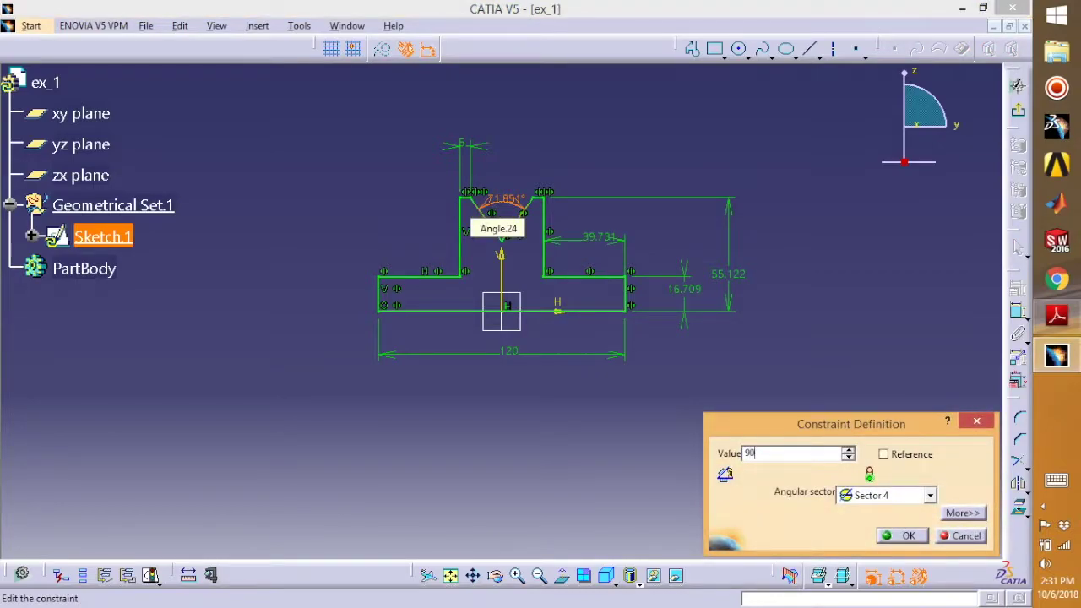
key("Return")
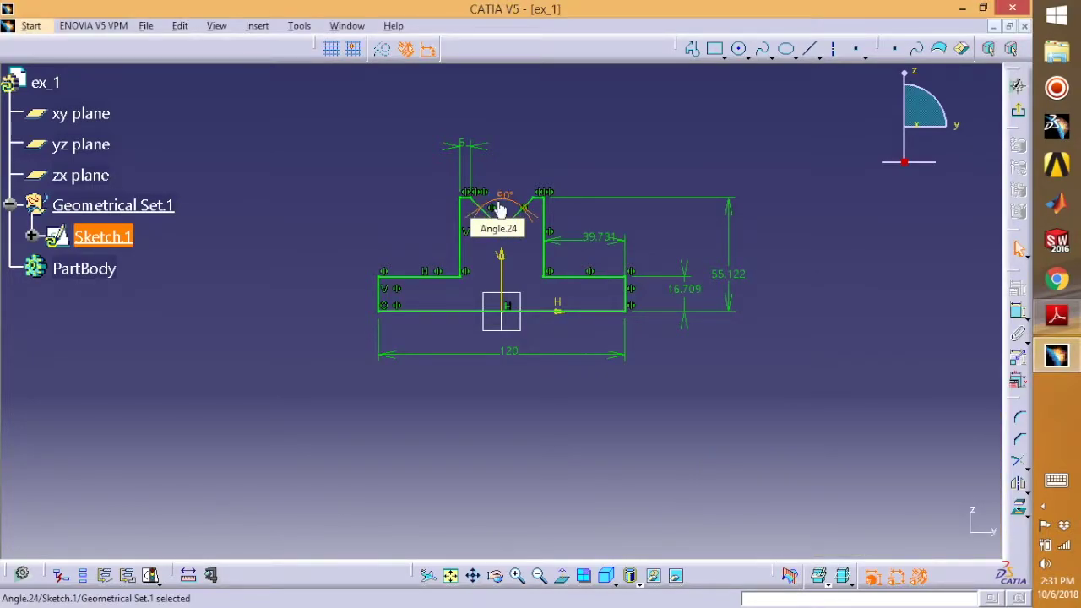
Change the step offset to 30, base height to 20 and overall height to 45
double_click(611, 245)
type("30")
key("Return")
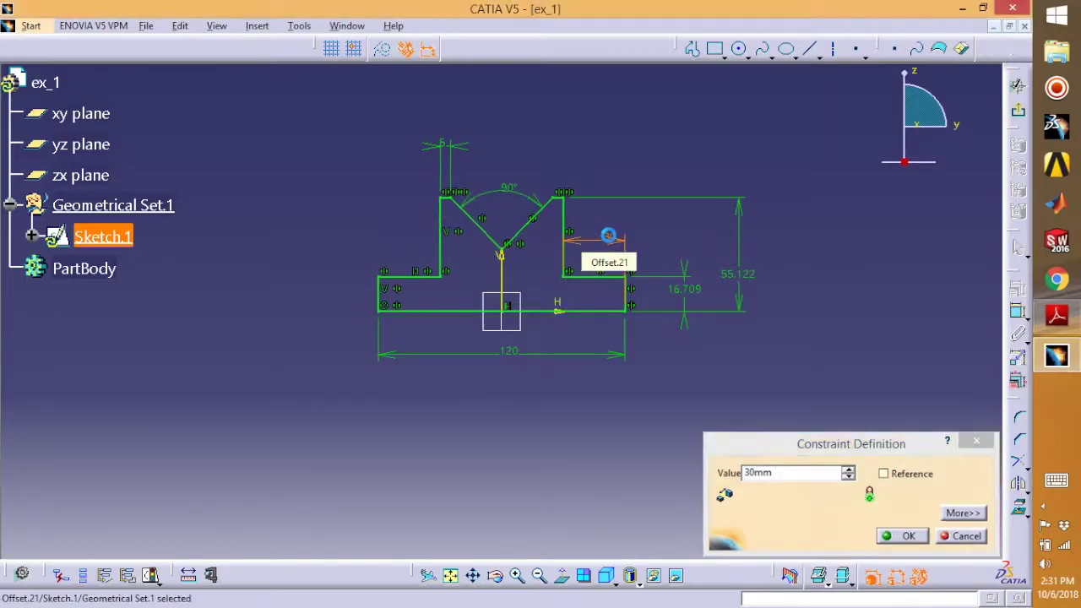
double_click(685, 290)
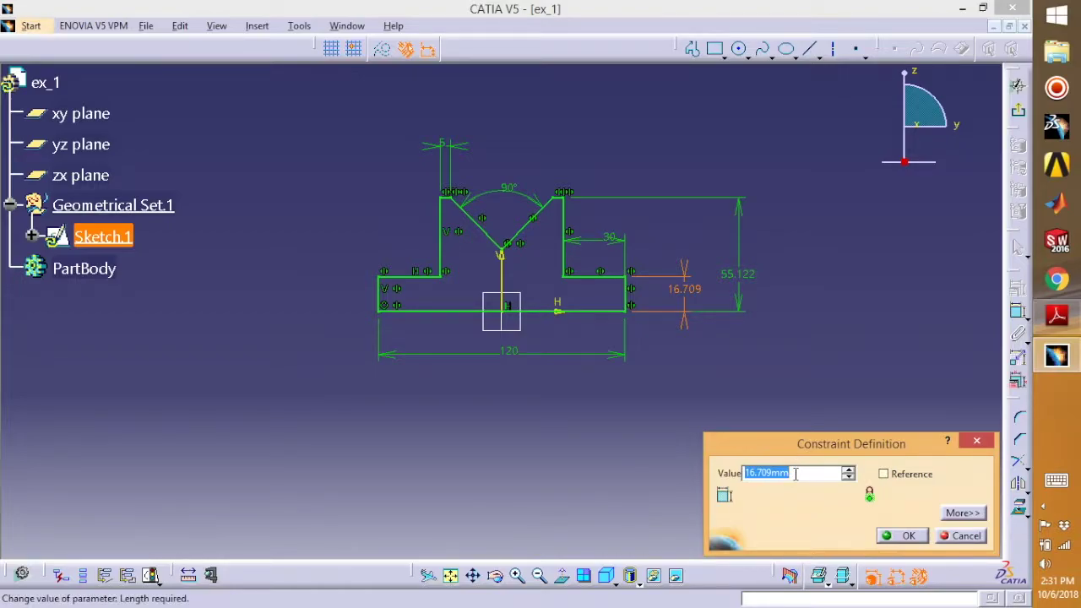
mouse_move(793, 473)
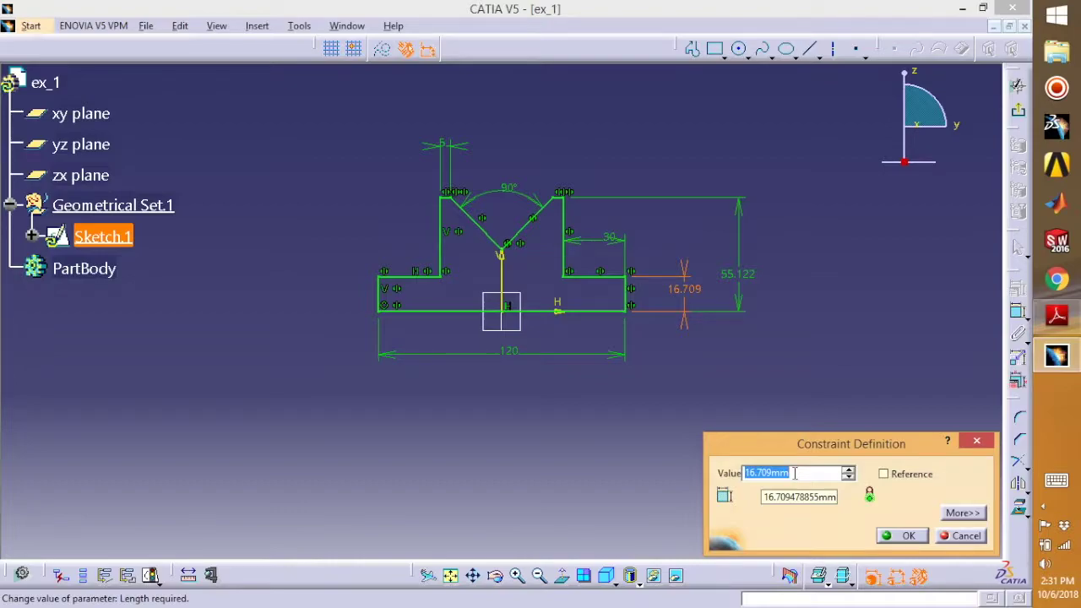
type("20")
key("Return")
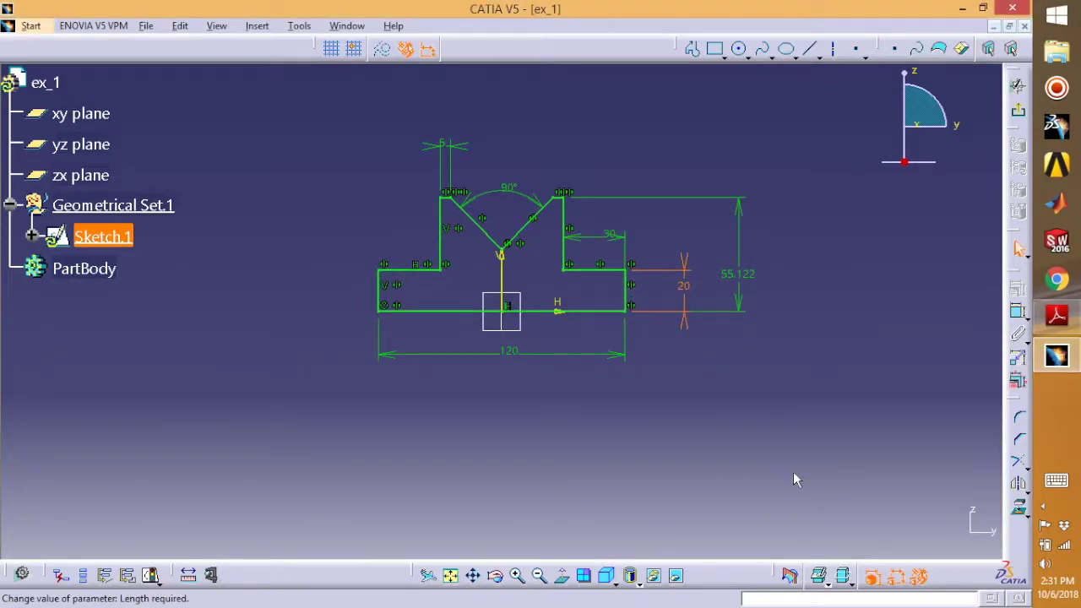
double_click(745, 275)
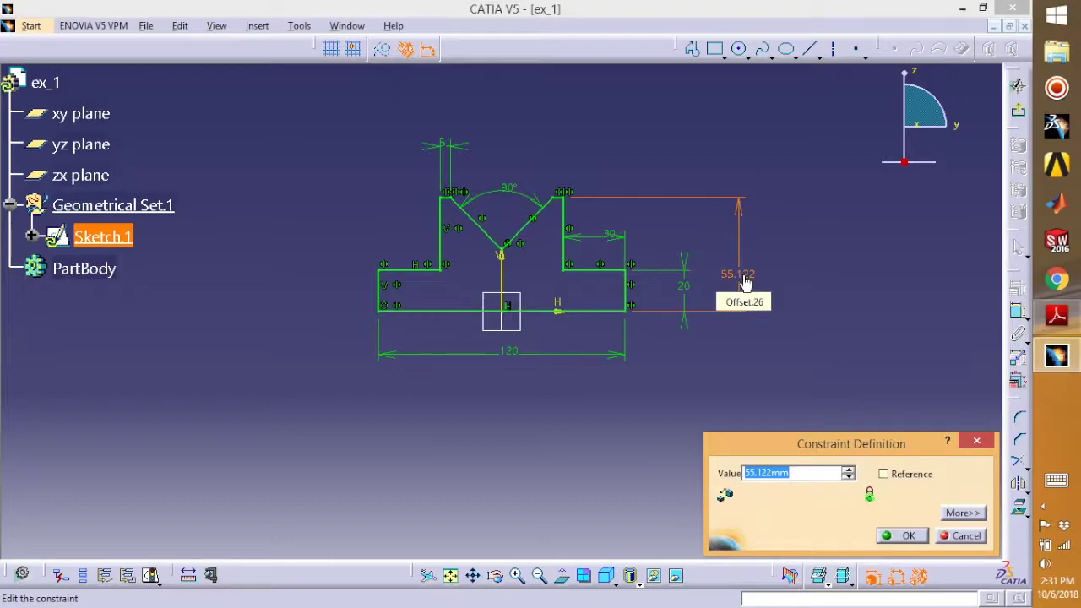
type("40")
key("Return")
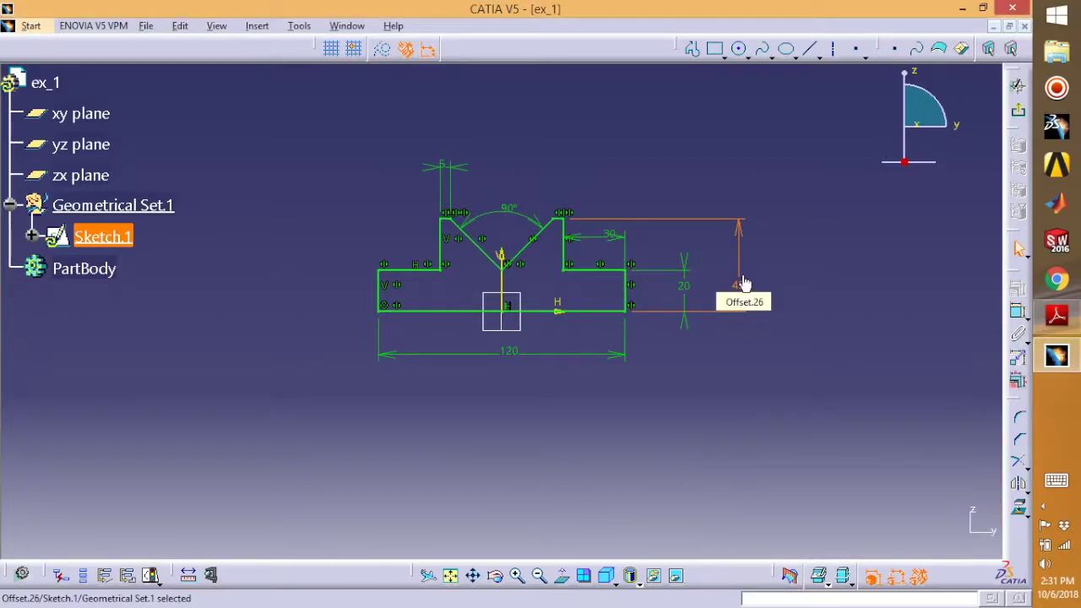
left_click(886, 237)
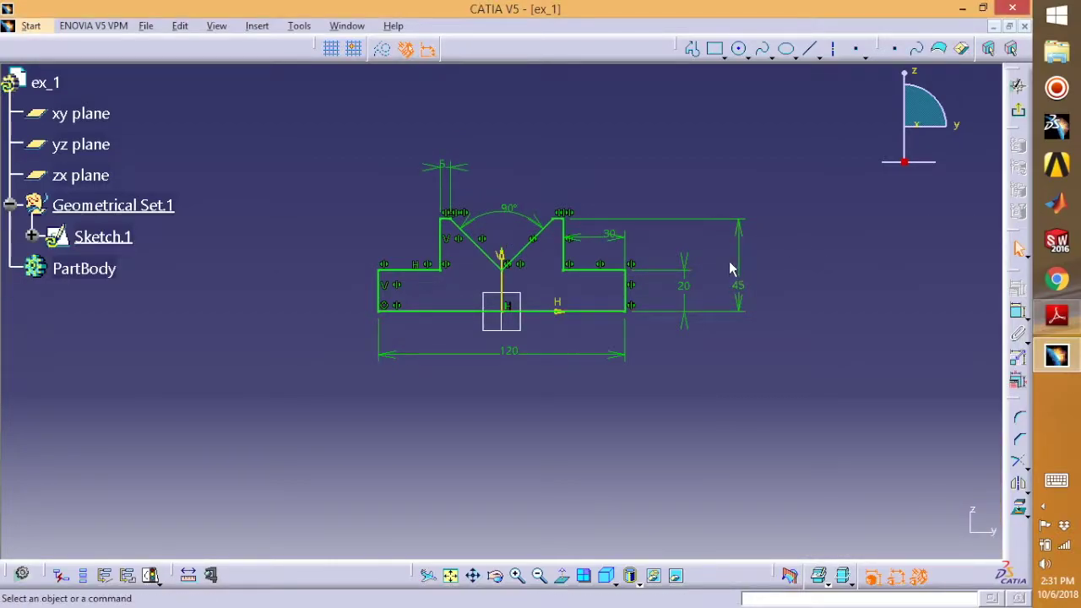
Nudge the 5 dimension label, exit the Sketcher and start a Pad, accepting the Body warning
left_click_drag(445, 165, 484, 193)
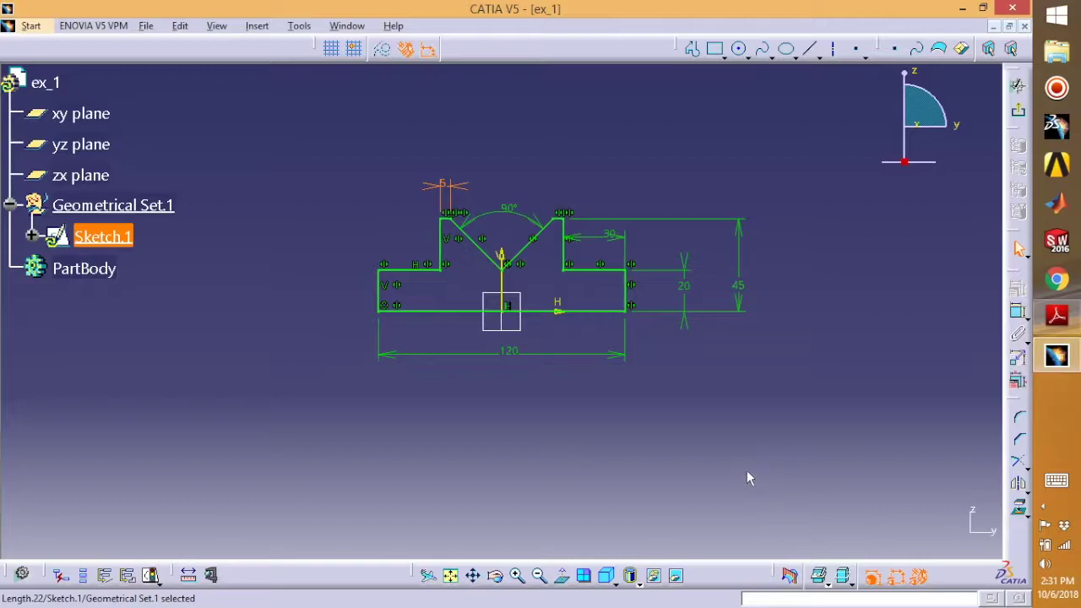
left_click(1018, 119)
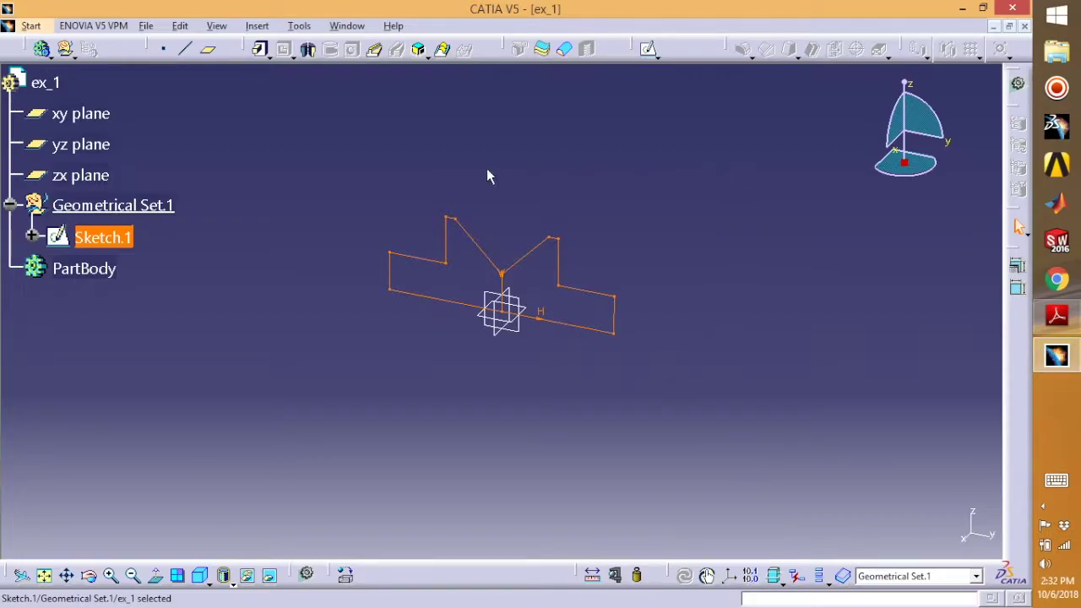
left_click(262, 50)
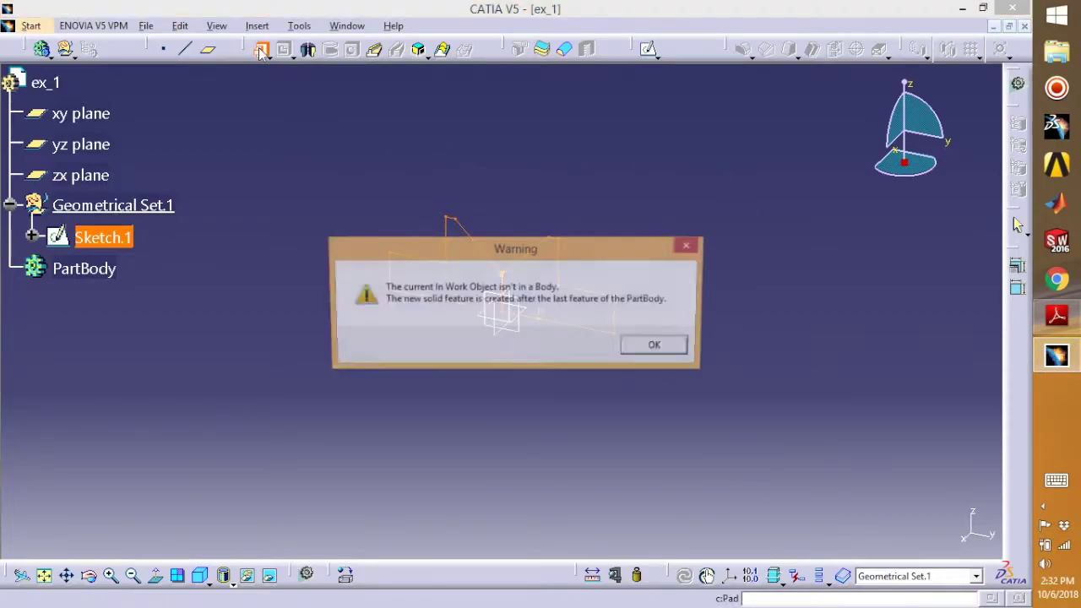
left_click(658, 347)
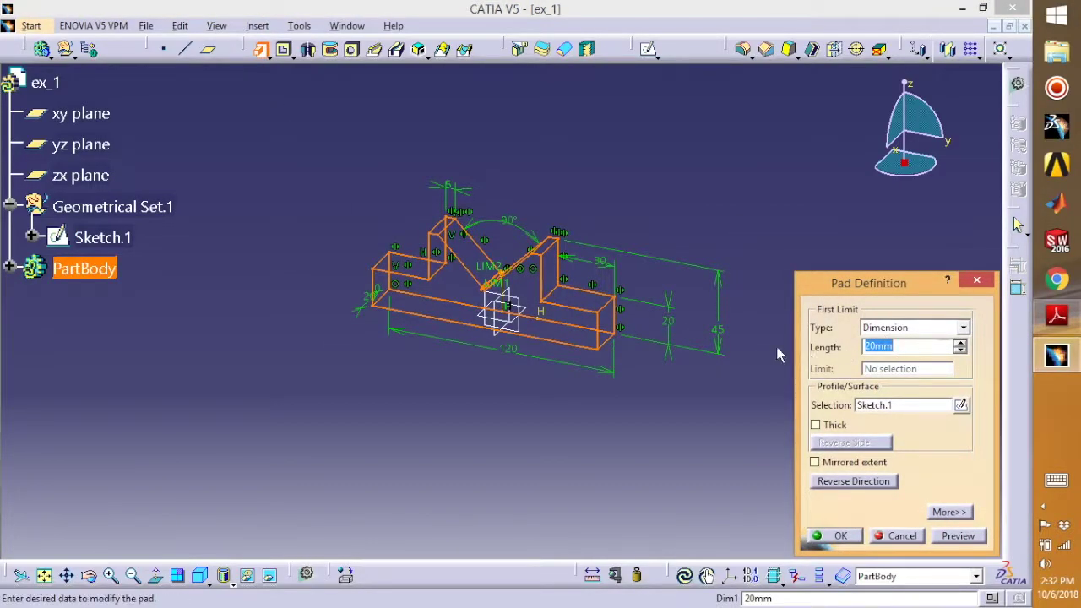
Set the pad length to 30 mm, try and revert Mirrored extent, then confirm the pad
left_click(959, 343)
left_click(959, 343)
left_click(960, 343)
left_click(959, 343)
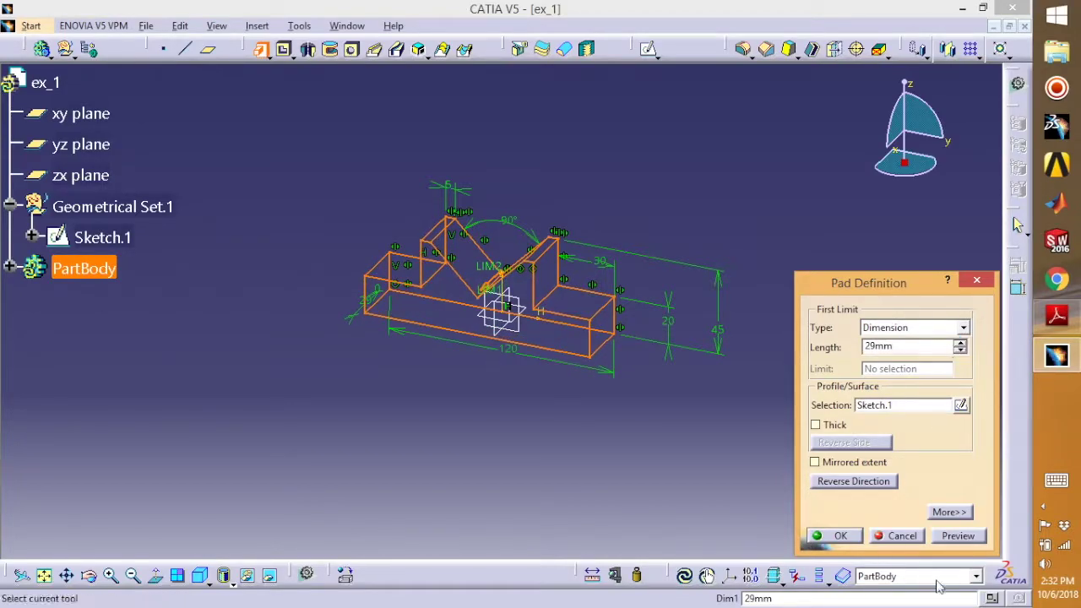
left_click(972, 537)
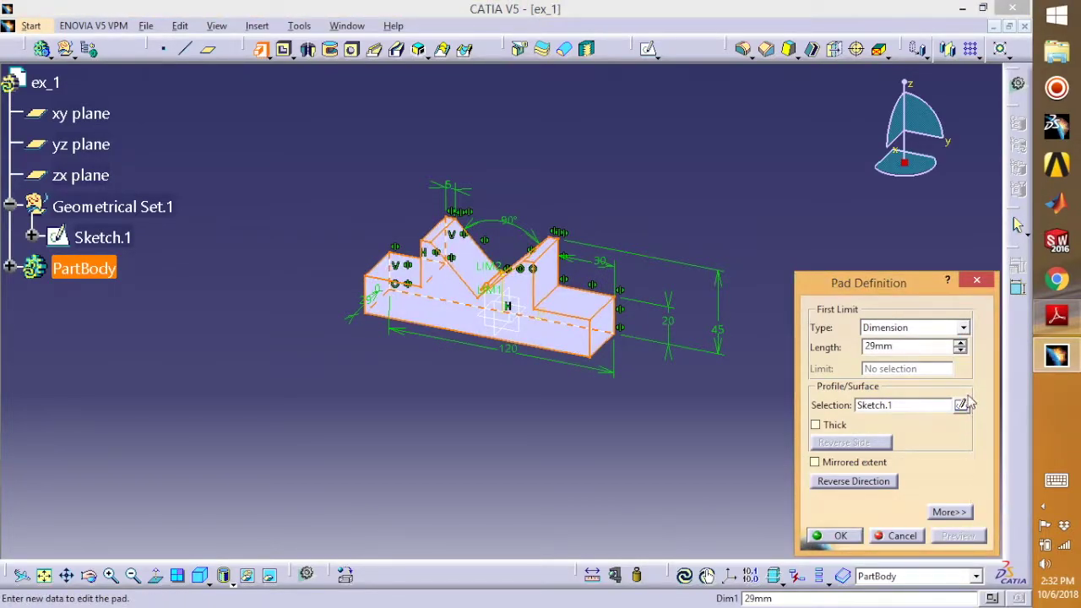
left_click(959, 343)
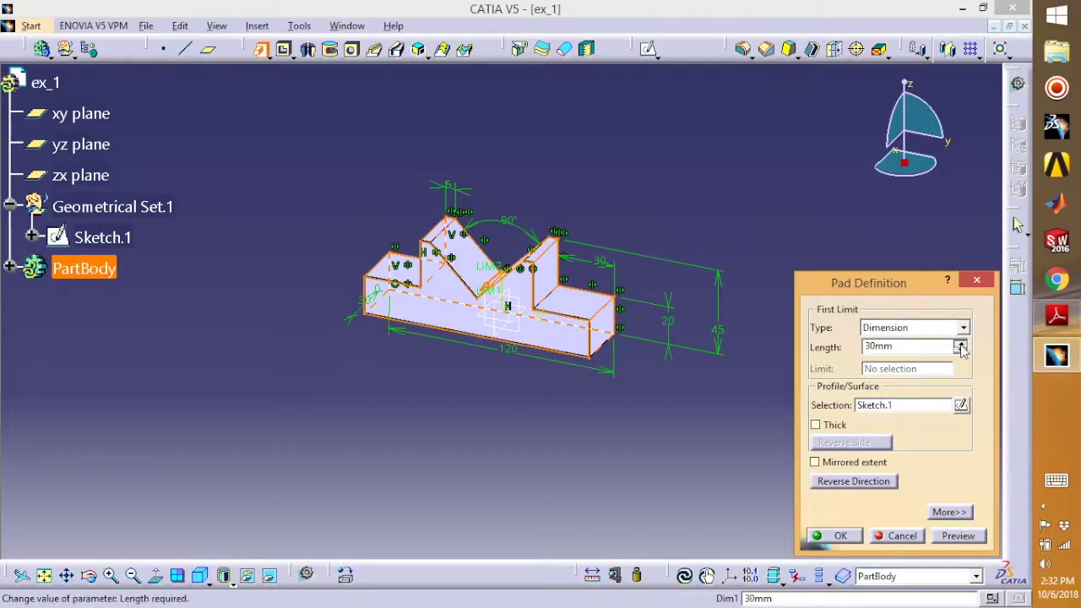
left_click(959, 537)
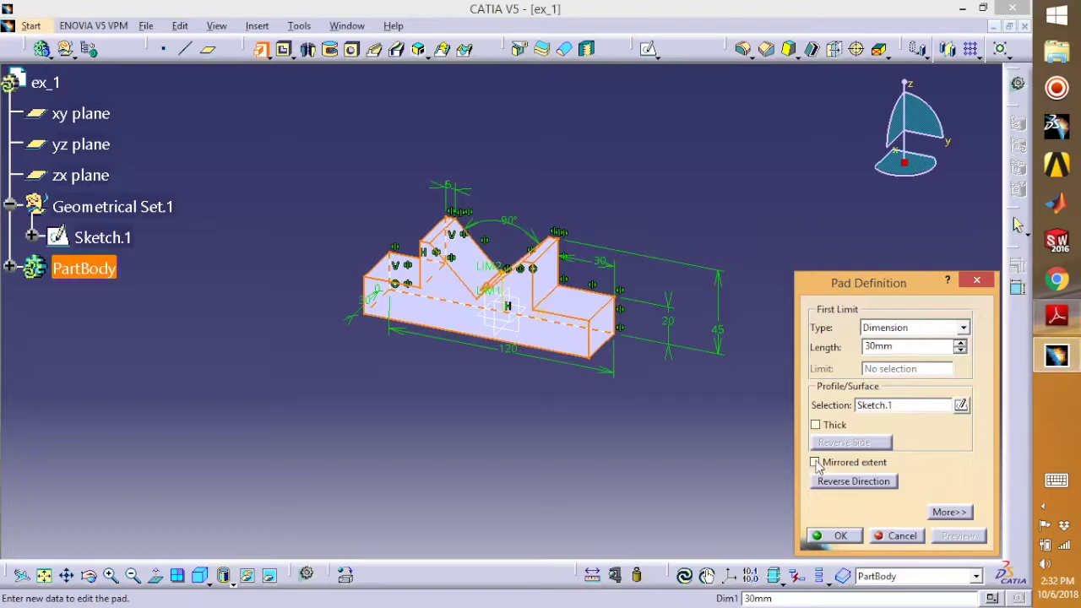
left_click(815, 464)
left_click(963, 537)
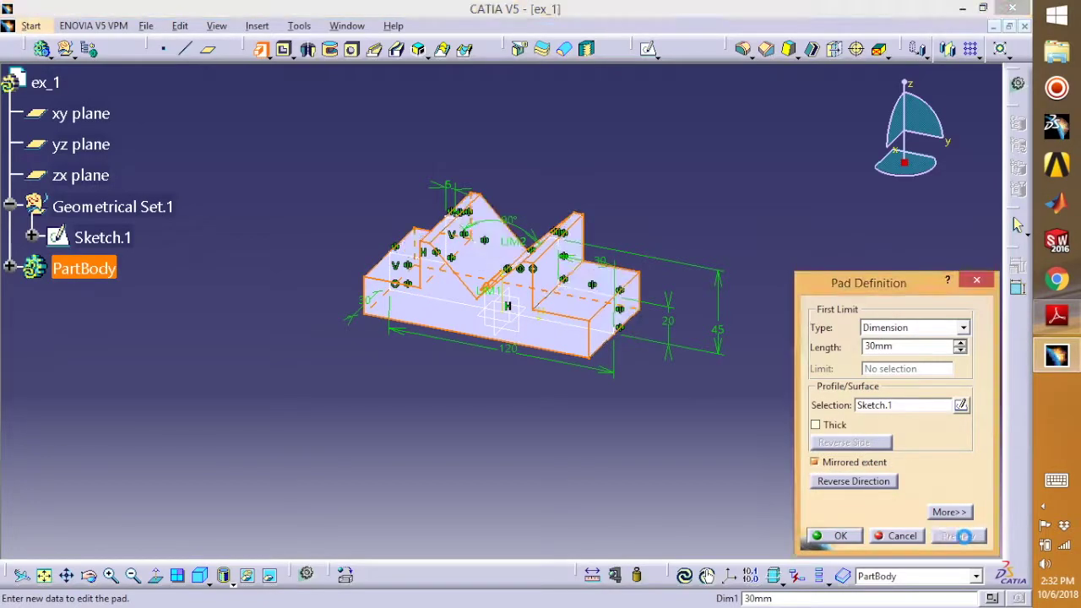
left_click(816, 463)
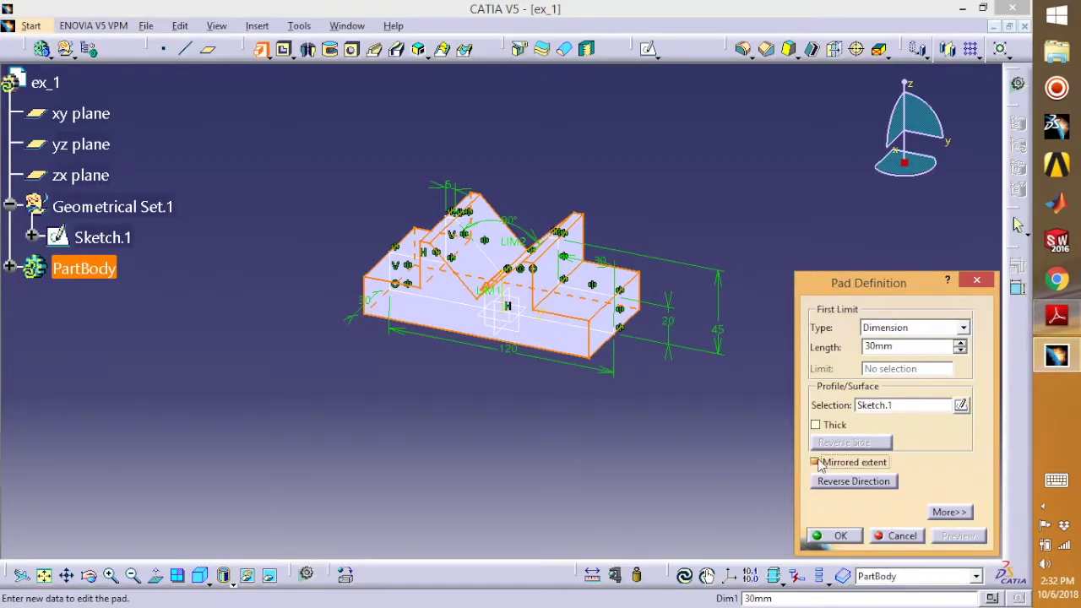
left_click(836, 536)
middle_click_drag(572, 416, 667, 350)
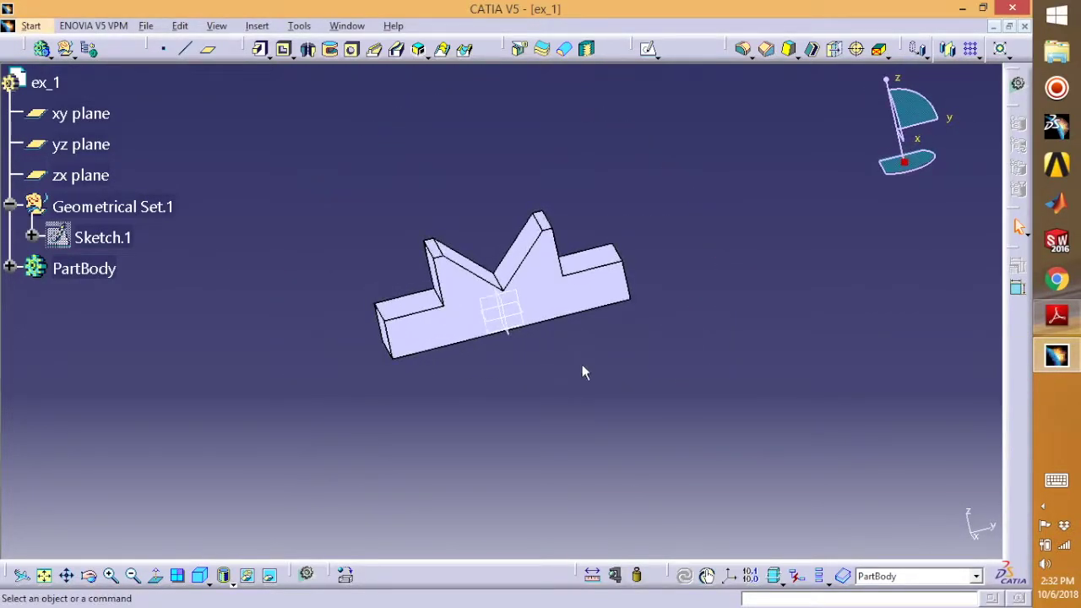
Hide the xy, yz and zx reference planes, leaving only the padded Y-shaped solid visible
right_click(509, 315)
left_click(549, 332)
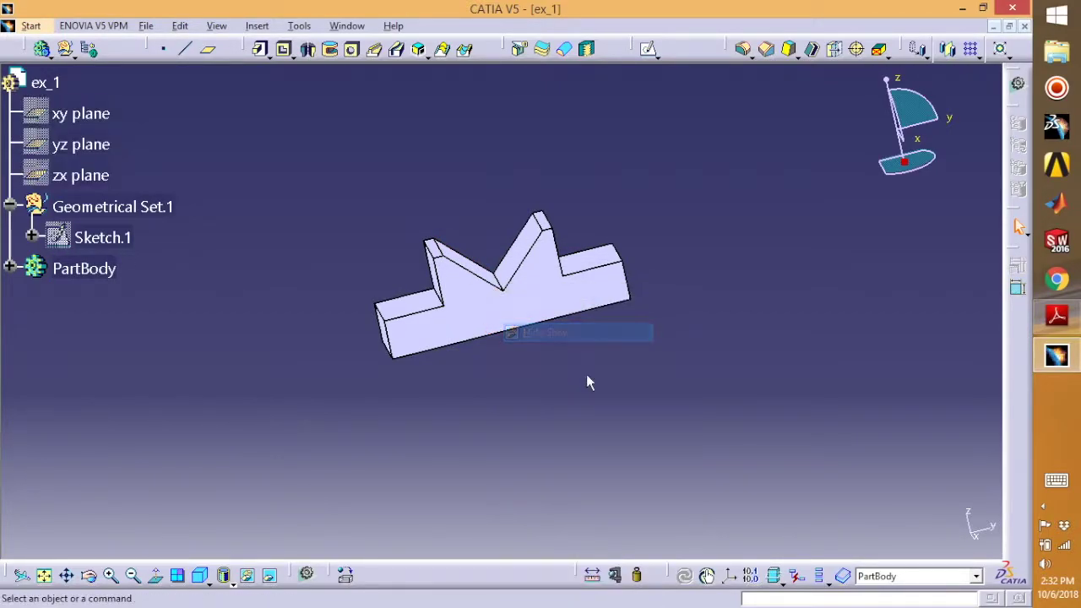
middle_click_drag(659, 355, 544, 454)
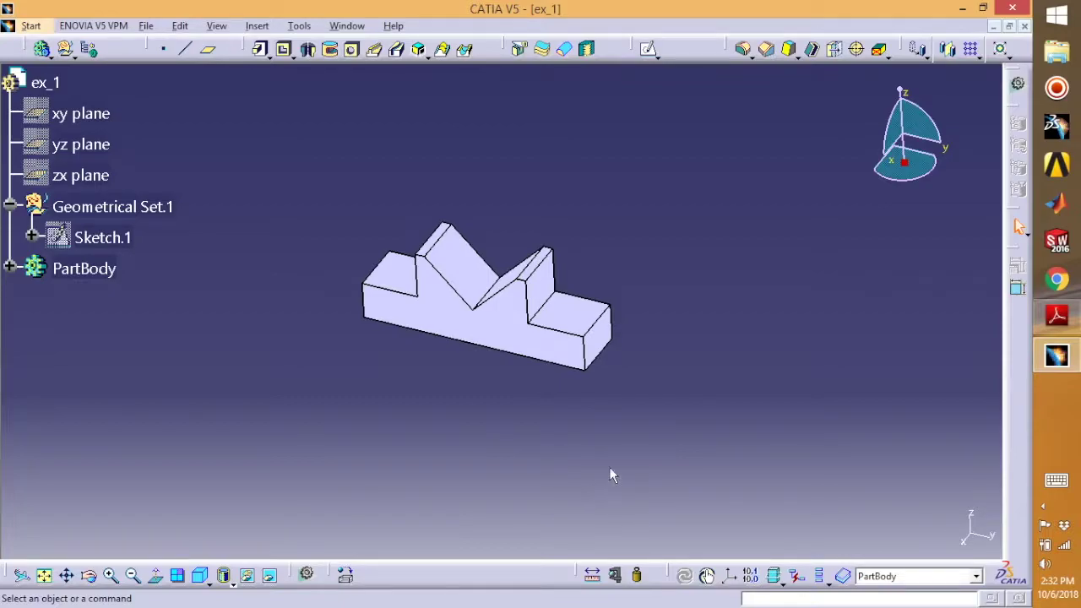
middle_click_drag(610, 470, 517, 413)
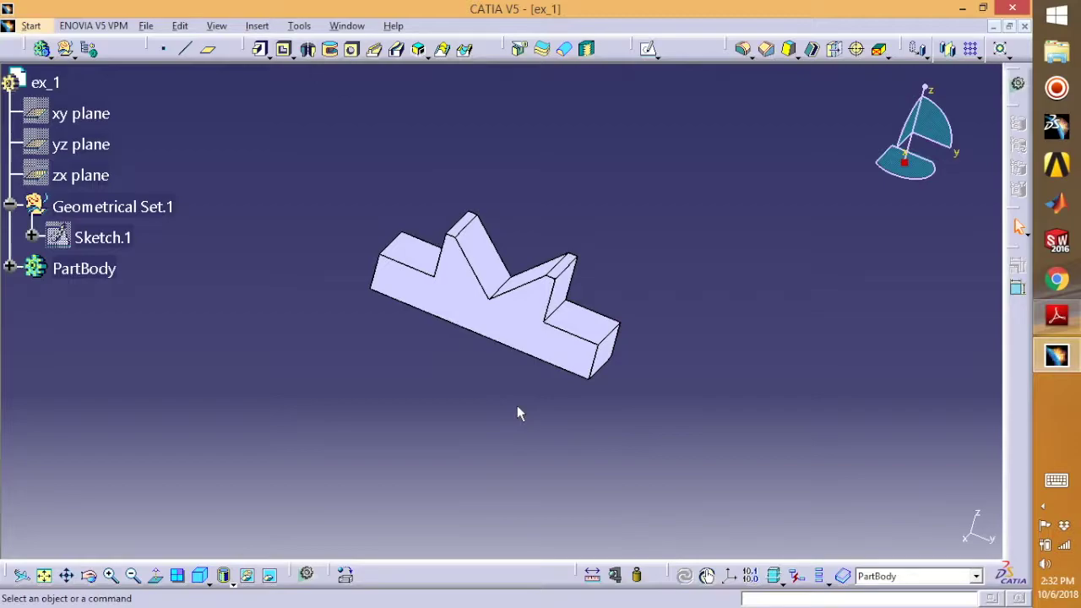
left_click(1043, 506)
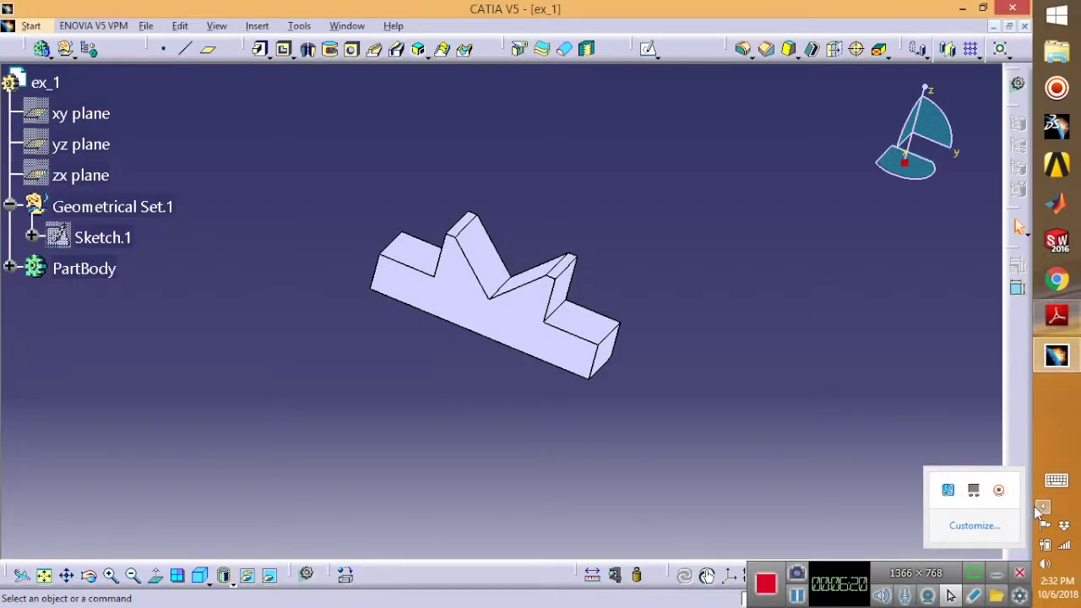
left_click(861, 399)
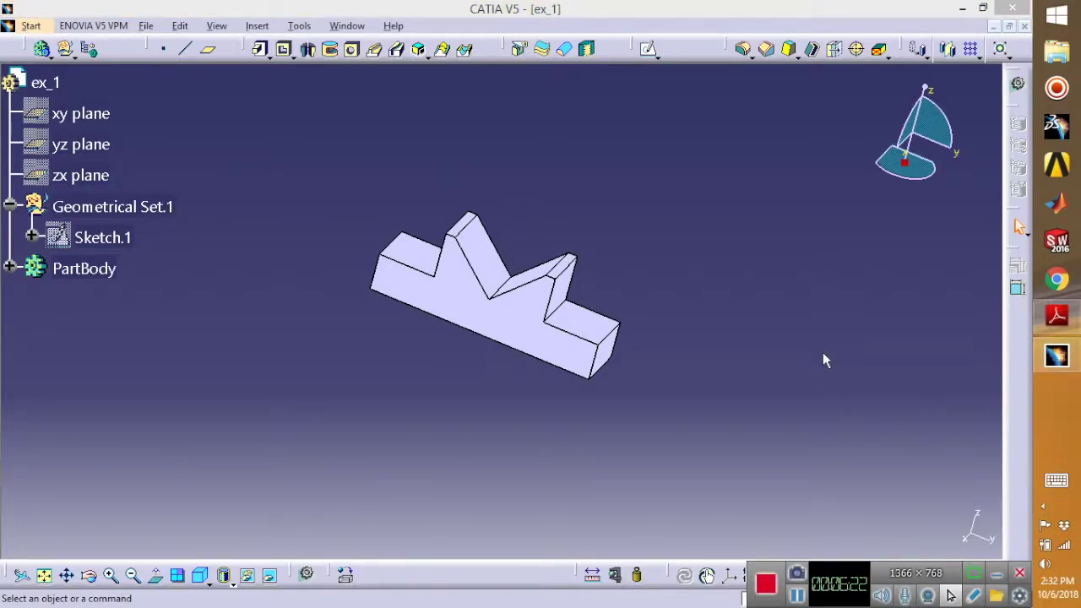